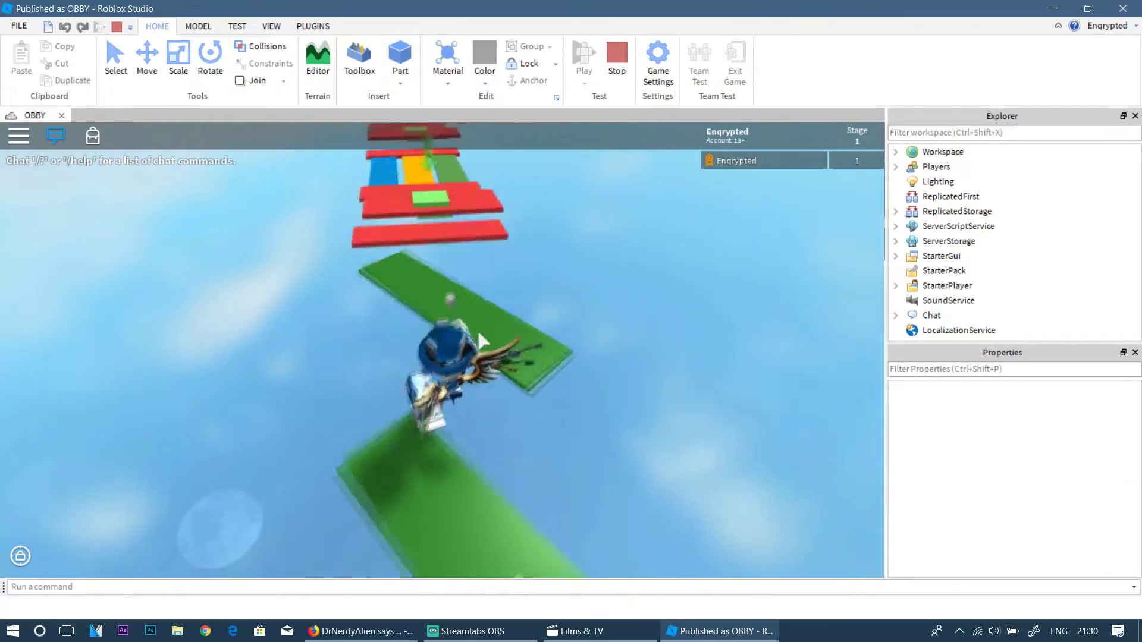
# - Run and jump the avatar over the red platforms and laser strips to reach stage 3
pyautogui.press('w')
pyautogui.press('space')
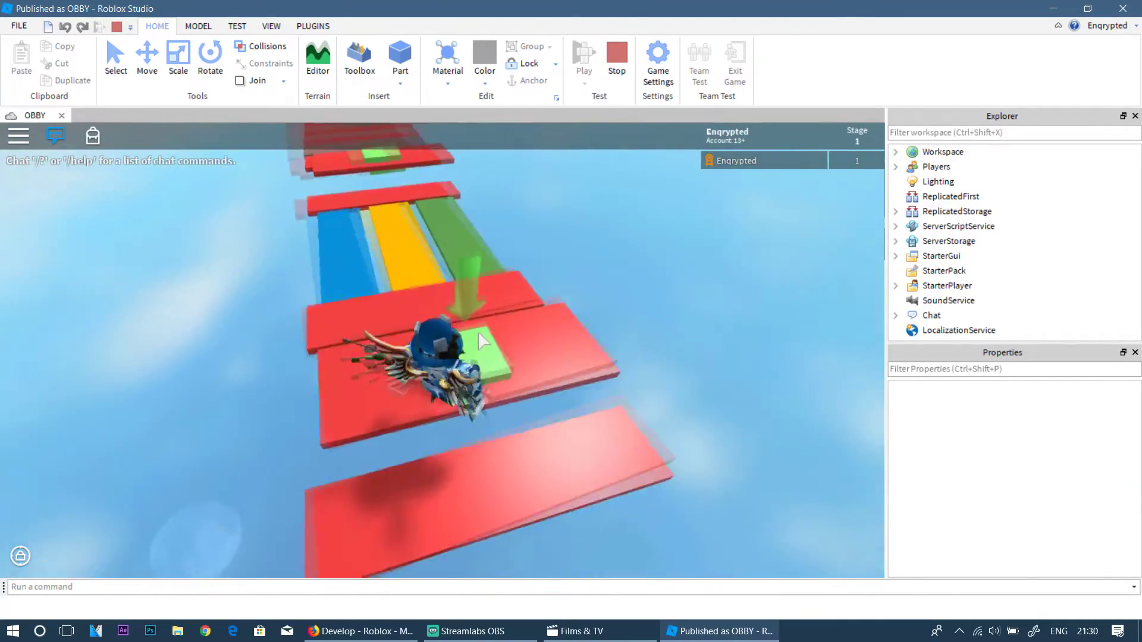
pyautogui.press('w')
pyautogui.press('space')
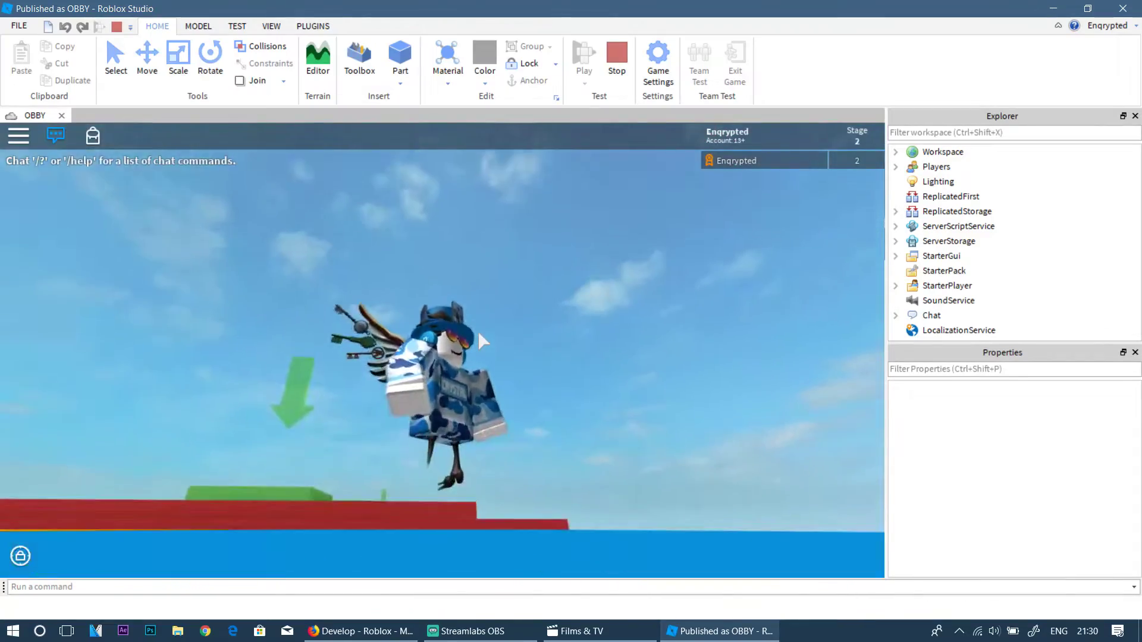
pyautogui.moveTo(477, 331); pyautogui.dragTo(477, 330, button='right')
pyautogui.press('w')
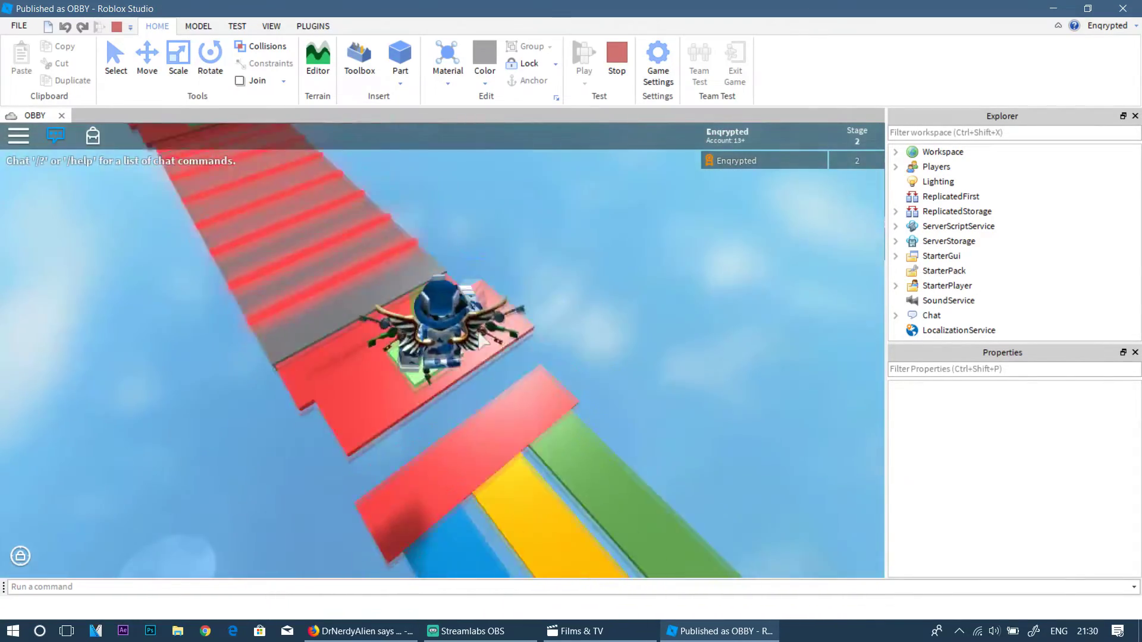
pyautogui.press('w')
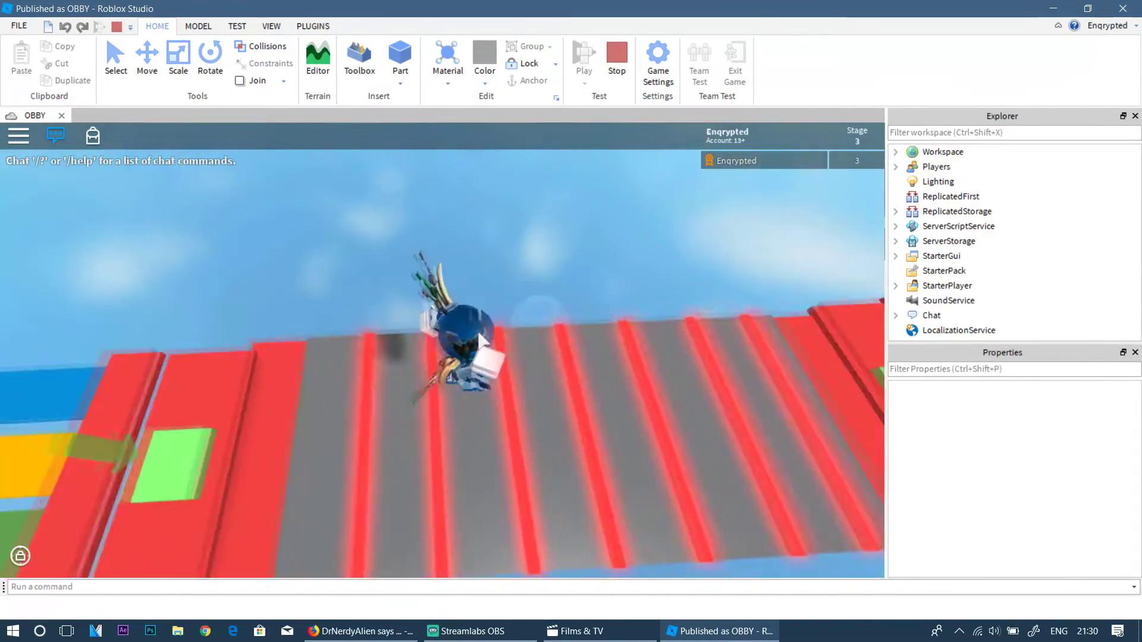
pyautogui.press('w')
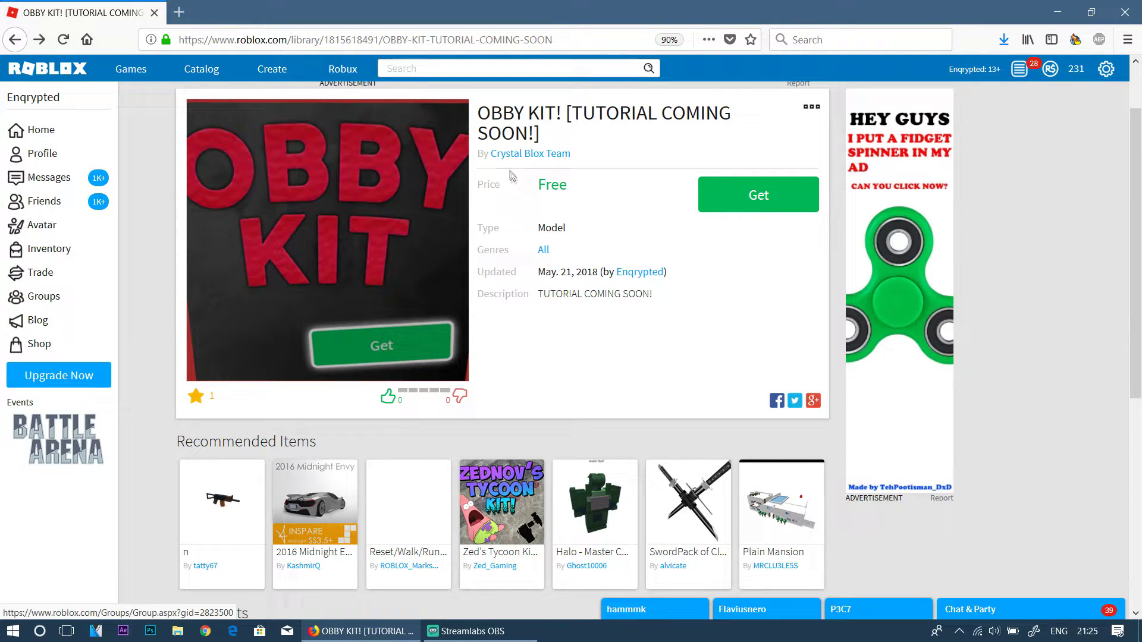
# - Claim the free OBBY KIT! model on its library page with Get, then Get Now
pyautogui.moveTo(479, 113); pyautogui.dragTo(587, 132)
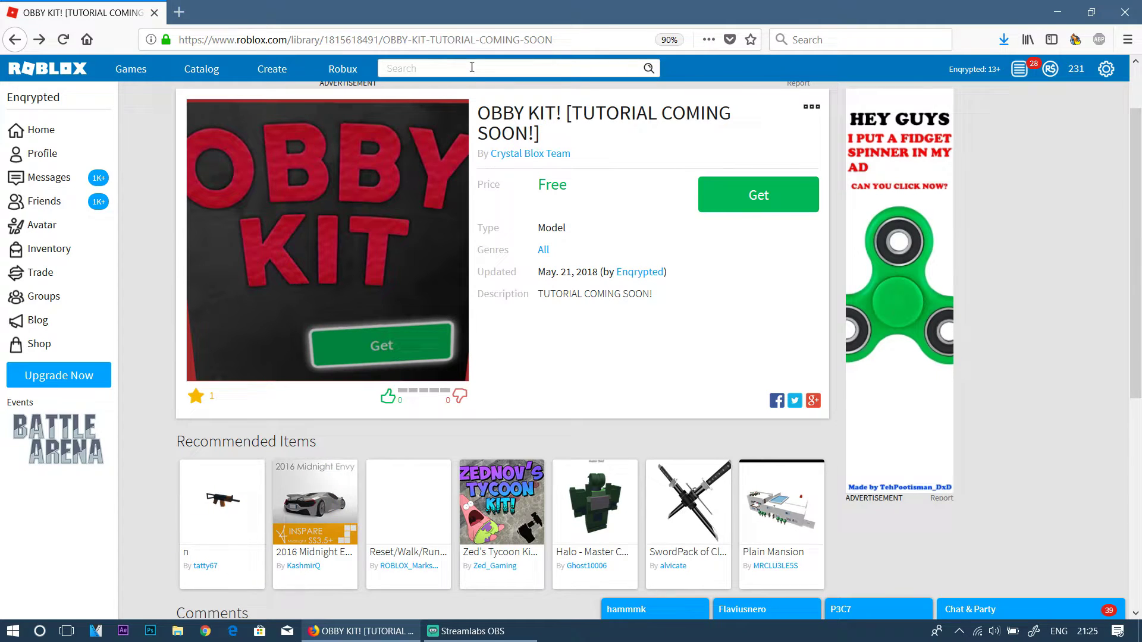
pyautogui.doubleClick(444, 41)
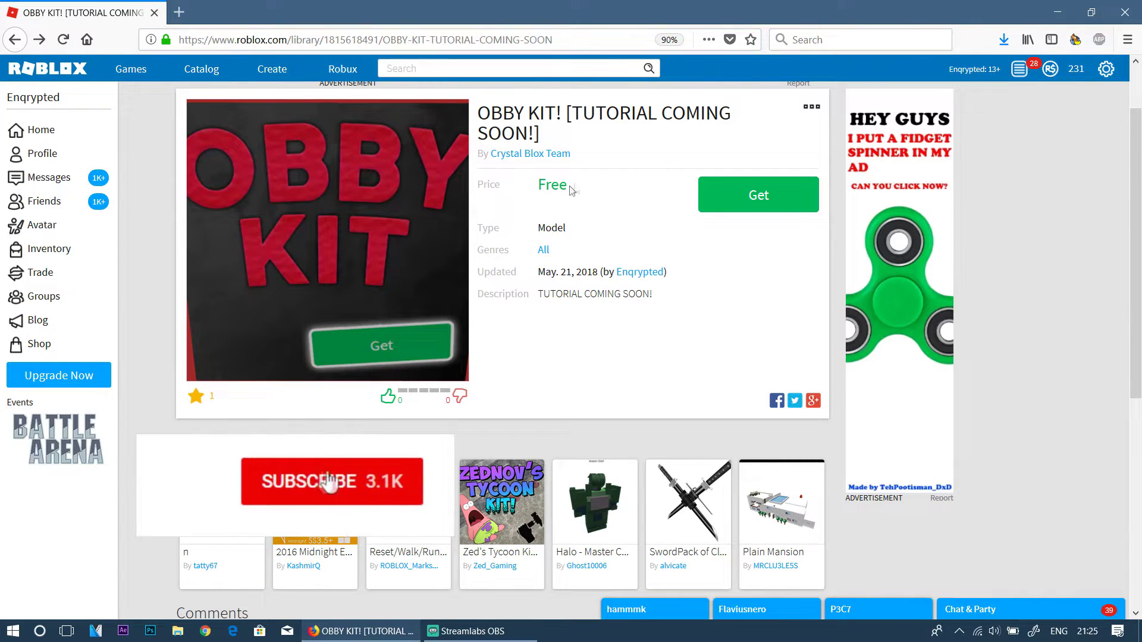
pyautogui.click(750, 208)
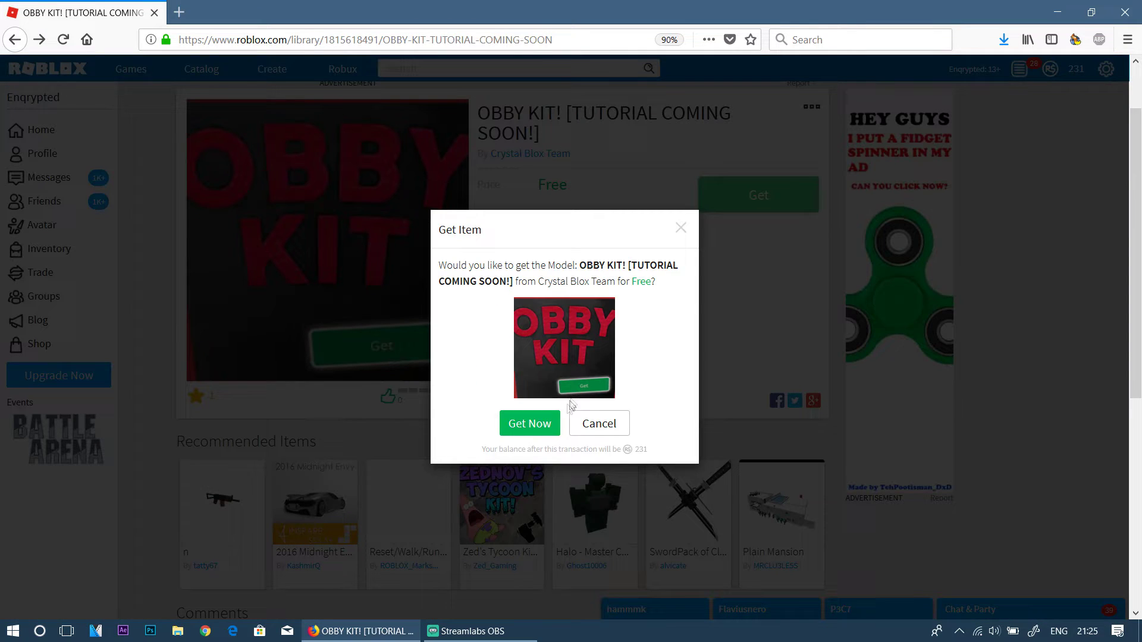
pyautogui.click(529, 423)
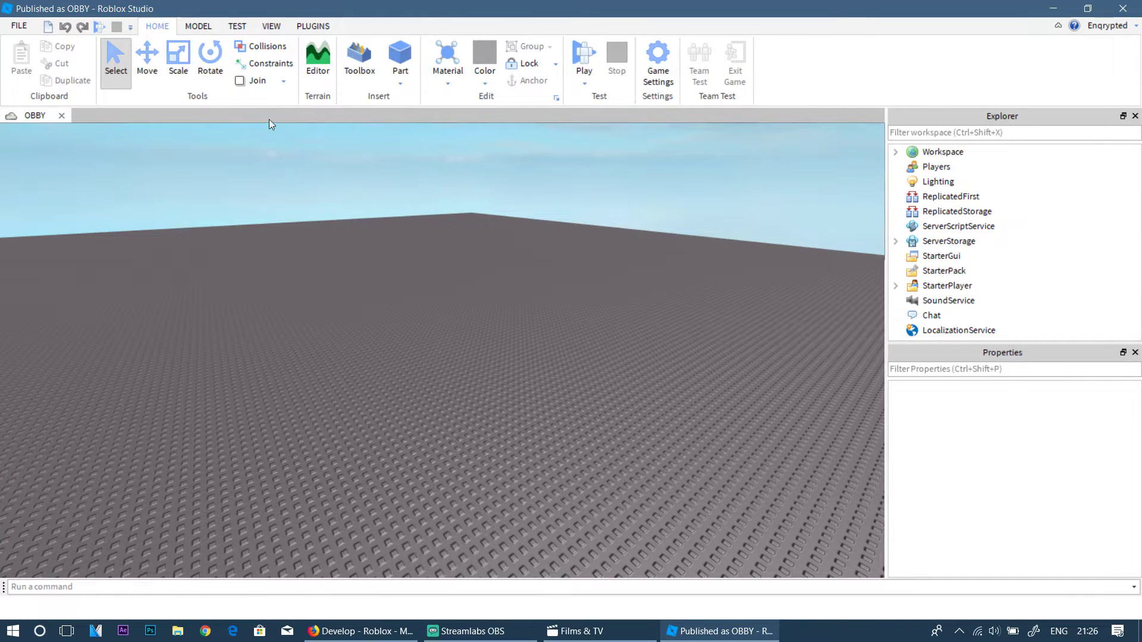
# - Drag the OBBY KIT! model from the Toolbox's My Models list into the viewport
pyautogui.click(351, 78)
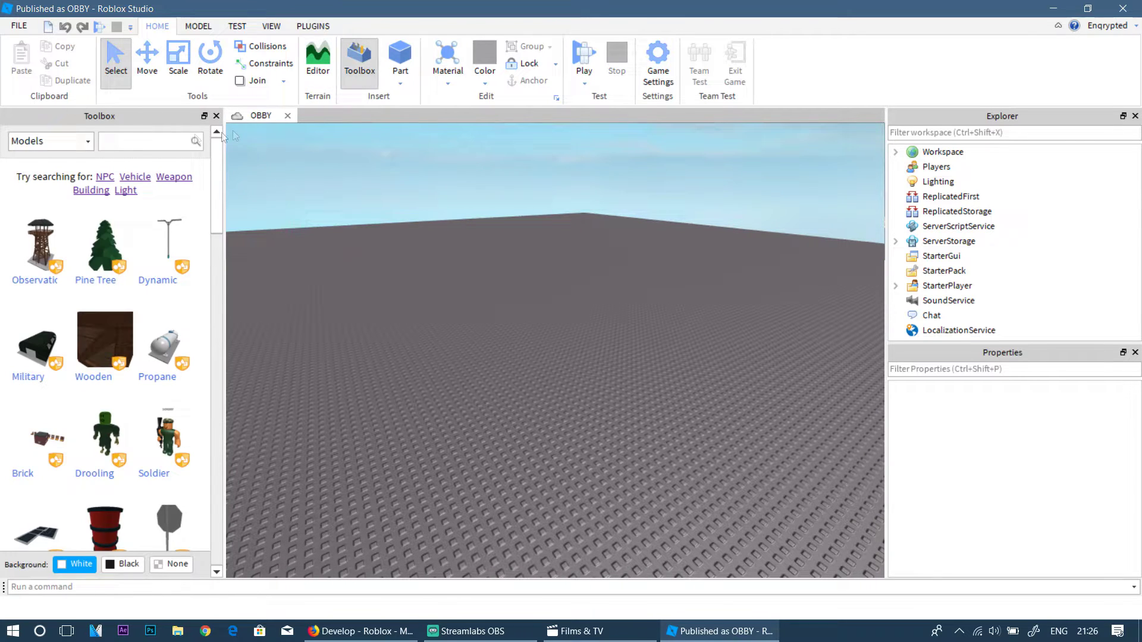
pyautogui.click(47, 141)
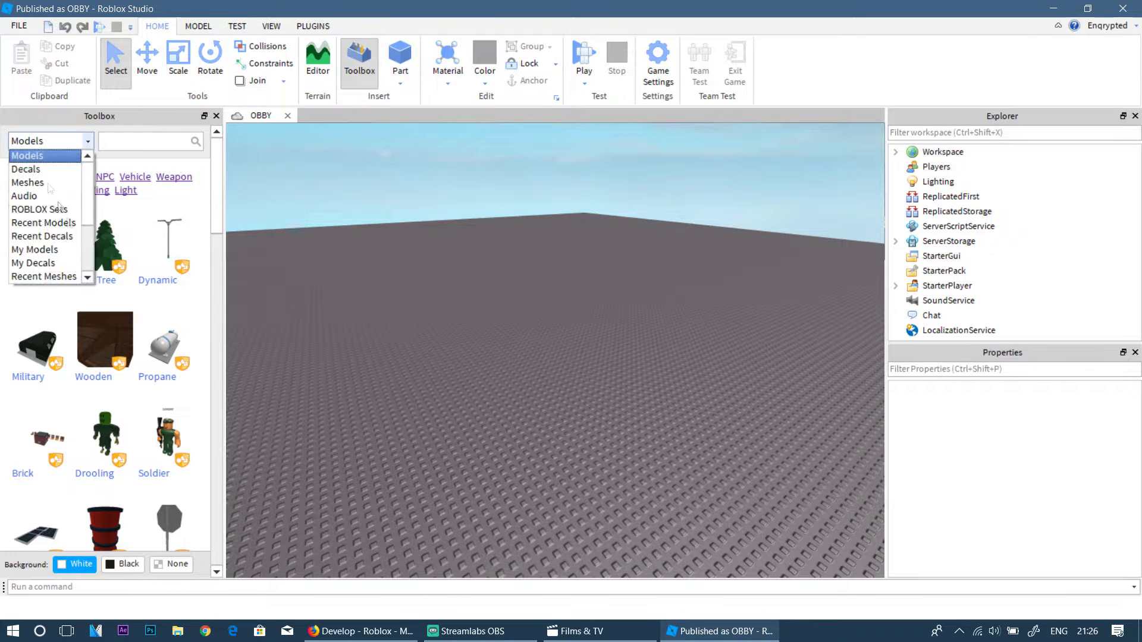
pyautogui.click(63, 250)
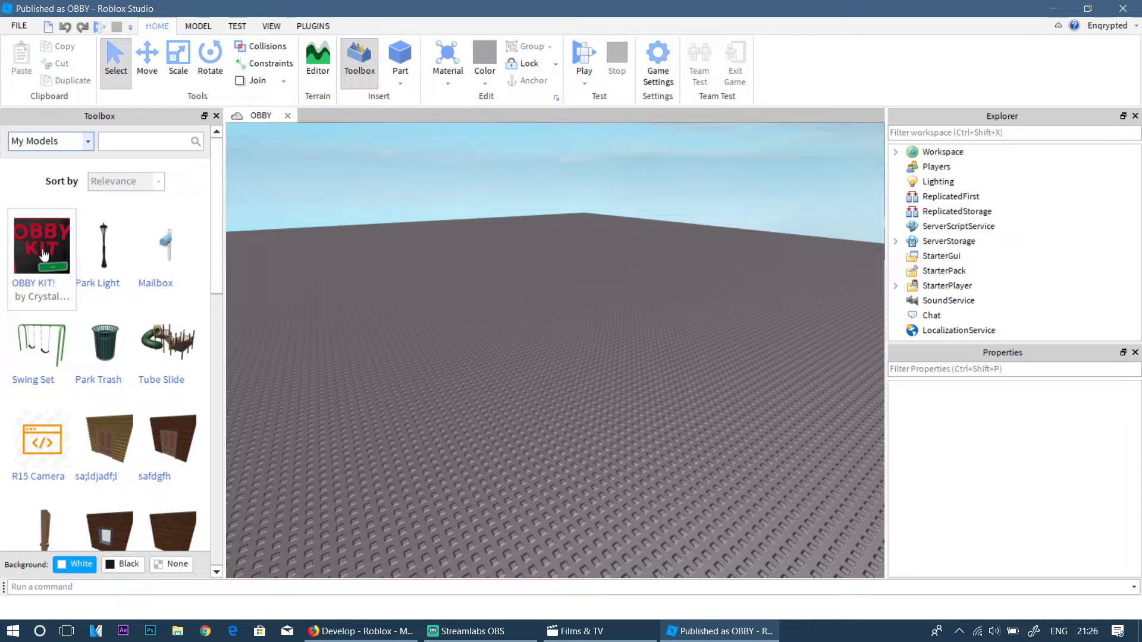
pyautogui.moveTo(394, 336); pyautogui.dragTo(411, 359)
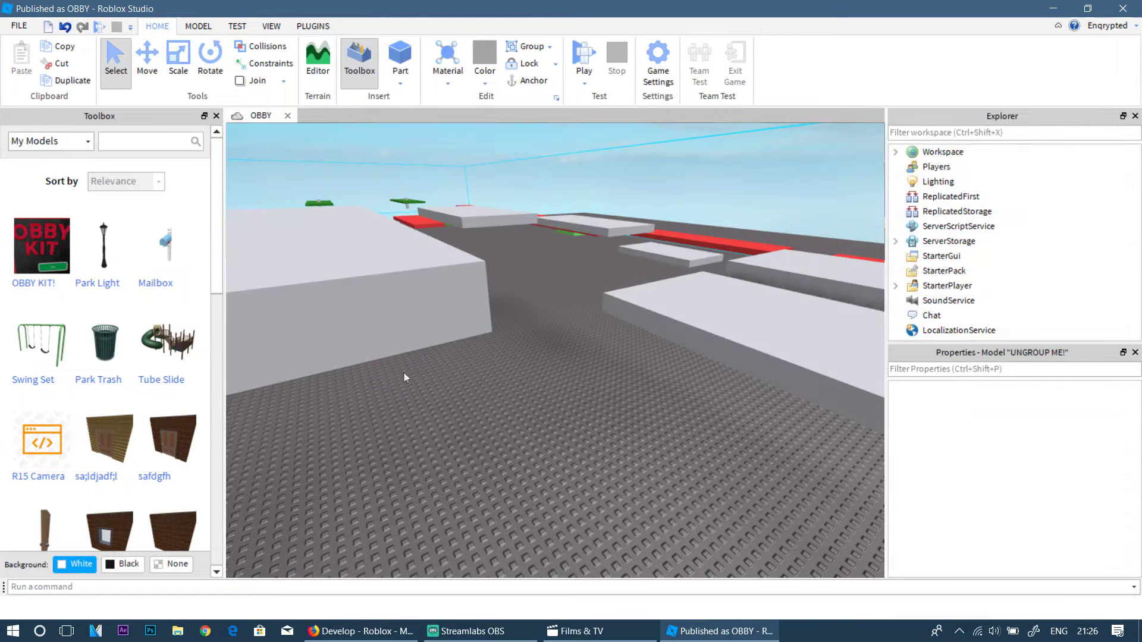
# - Close the Toolbox and delete the Baseplate floor
pyautogui.click(216, 117)
pyautogui.press('f')
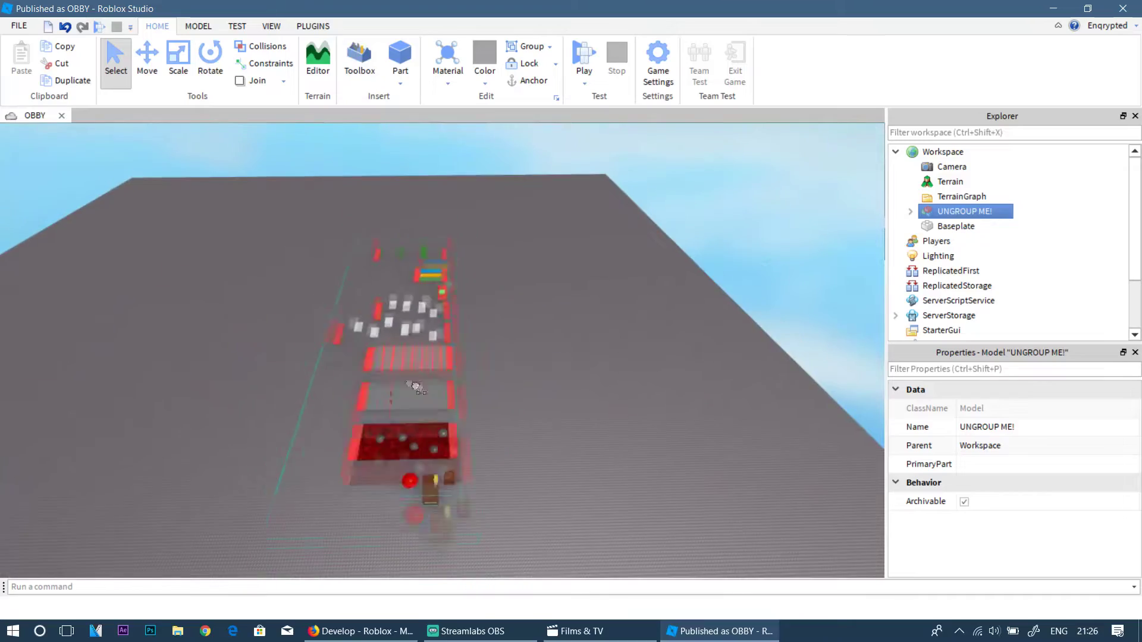
pyautogui.click(487, 388)
pyautogui.moveTo(486, 387); pyautogui.dragTo(486, 388, button='right')
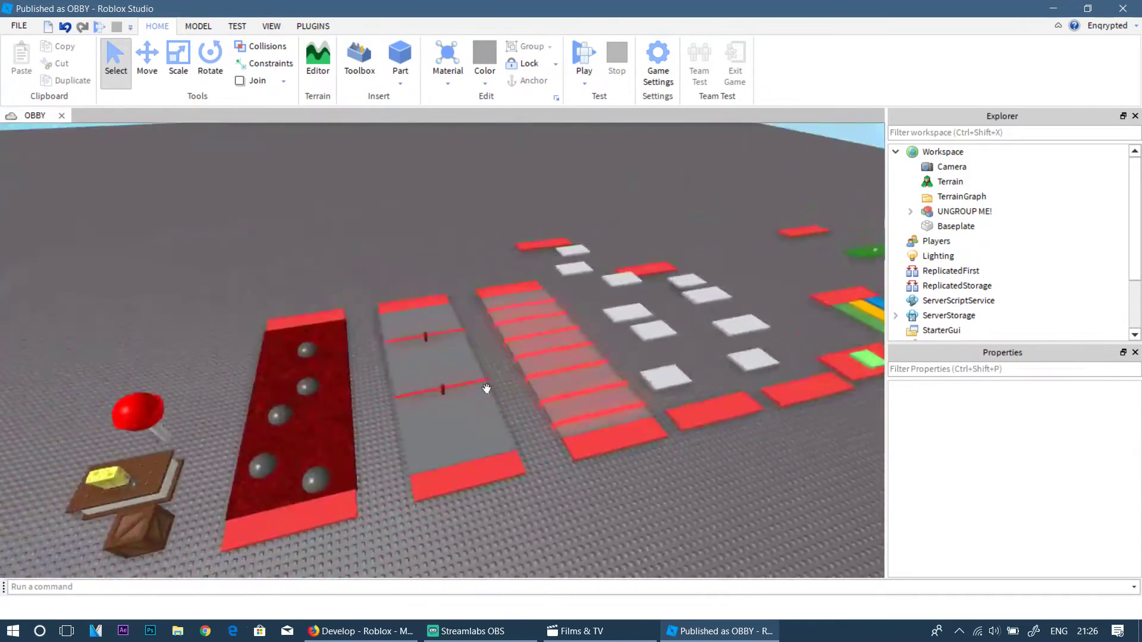
pyautogui.scroll(-3, 487, 388)
pyautogui.scroll(-3, 545, 405)
pyautogui.scroll(-2, 579, 416)
pyautogui.moveTo(580, 415); pyautogui.dragTo(584, 415, button='right')
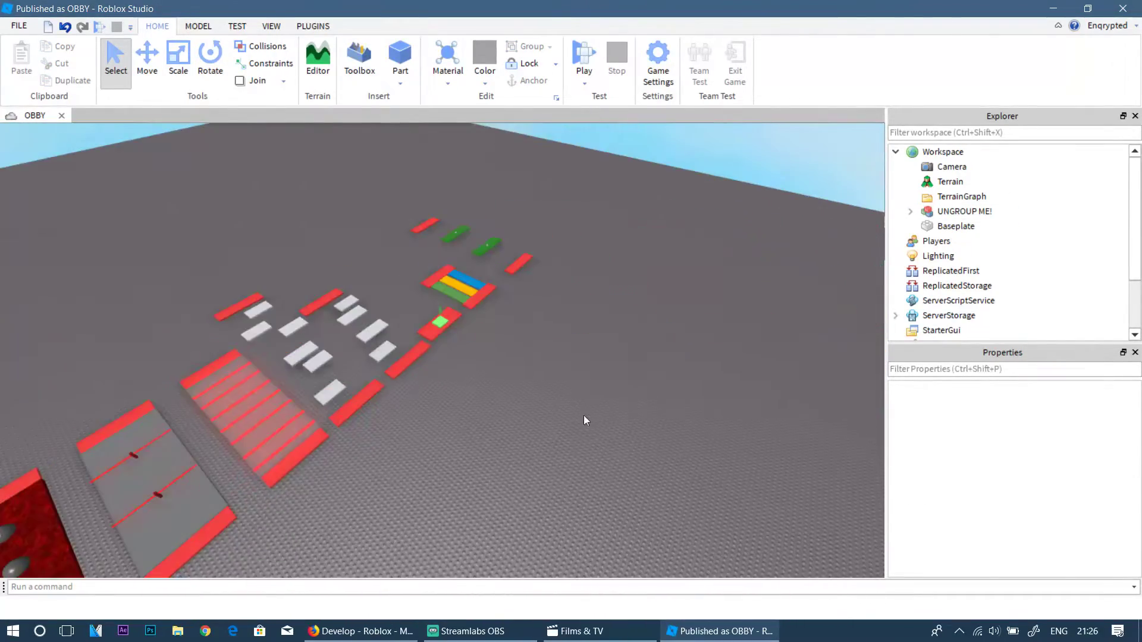
pyautogui.click(951, 226)
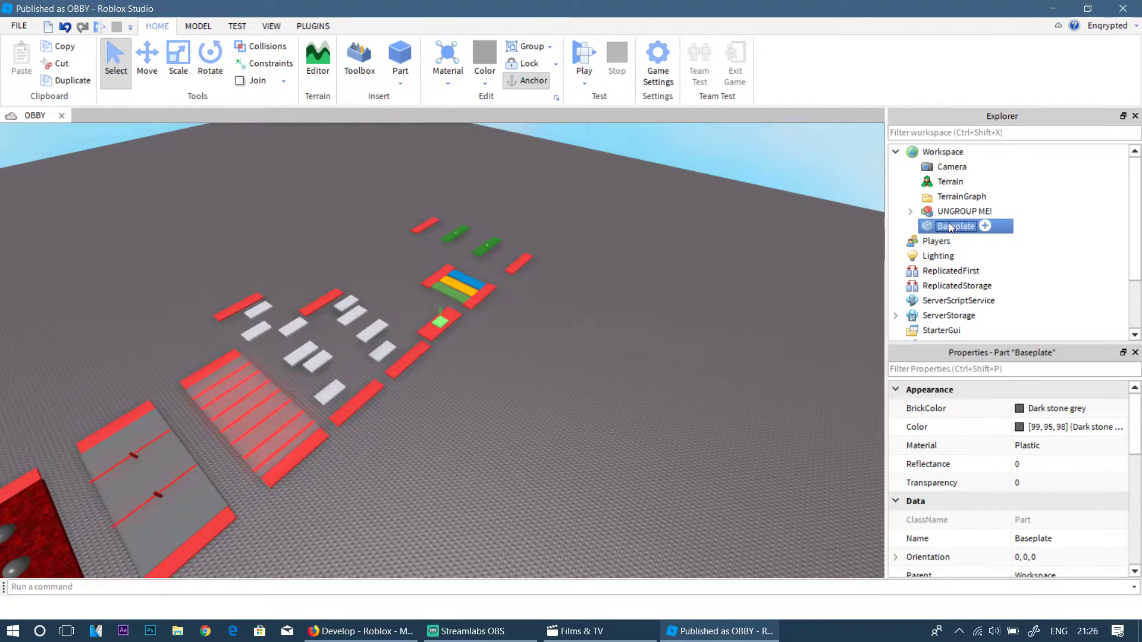
pyautogui.press('Delete')
# - Ungroup the UNGROUP ME! model into its separate stages with Ctrl+U
pyautogui.moveTo(458, 381); pyautogui.dragTo(337, 326, button='right')
pyautogui.click(407, 338)
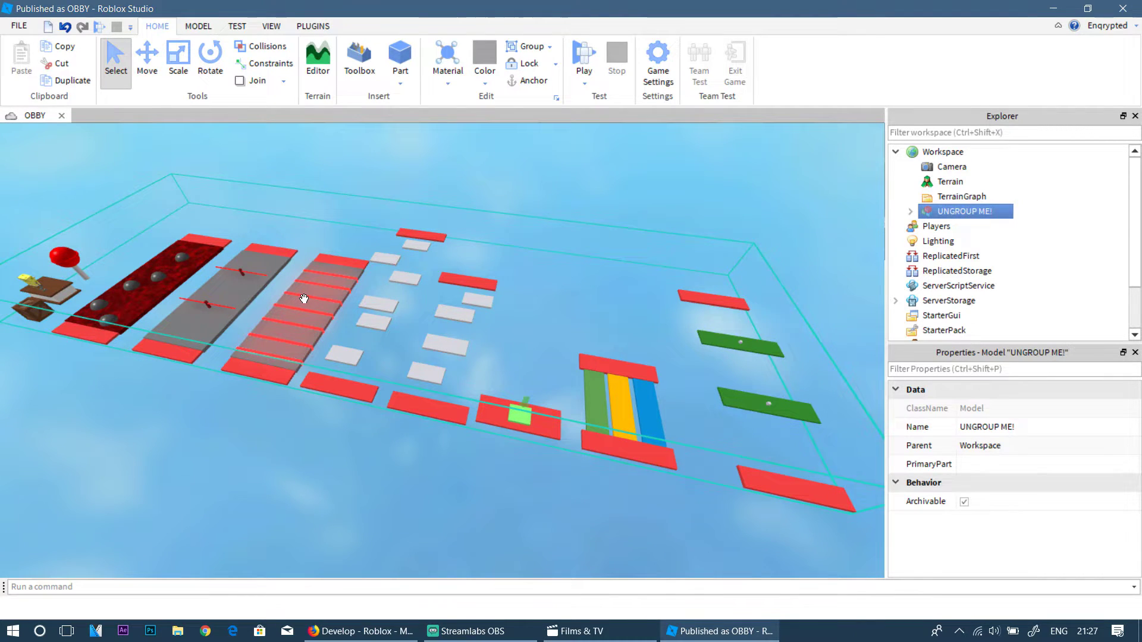
pyautogui.hotkey('ctrl', 'u')
pyautogui.click(555, 333)
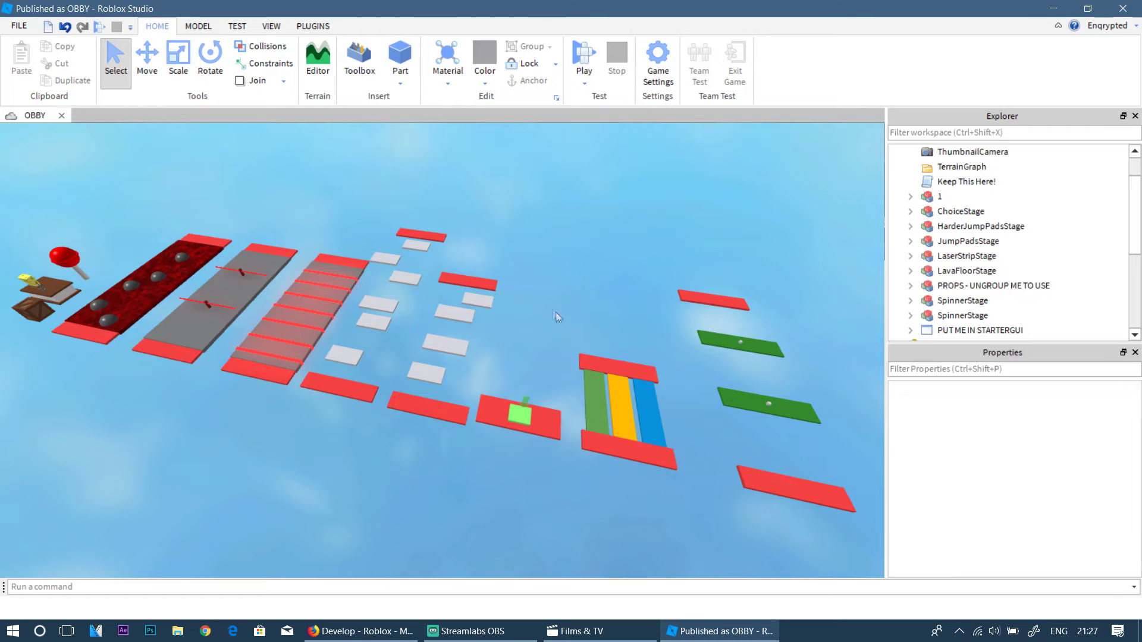
# - Move PUT ME IN STARTERGUI under StarterGui in the Explorer
pyautogui.scroll(2, 976, 189)
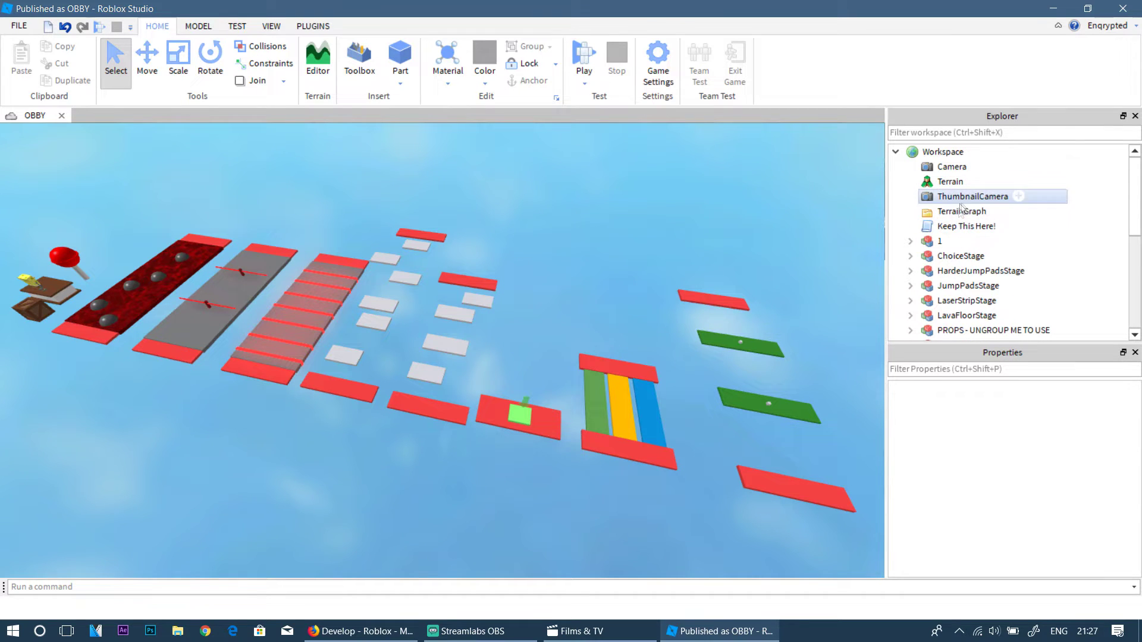
pyautogui.scroll(-2, 969, 276)
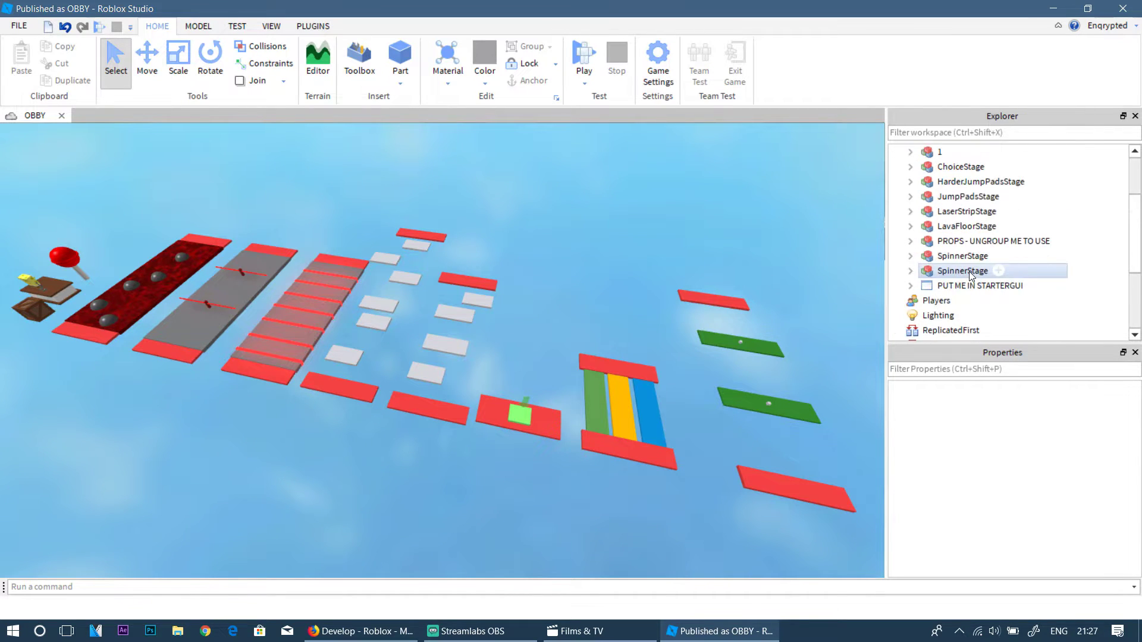
pyautogui.scroll(-1, 940, 245)
pyautogui.click(945, 243)
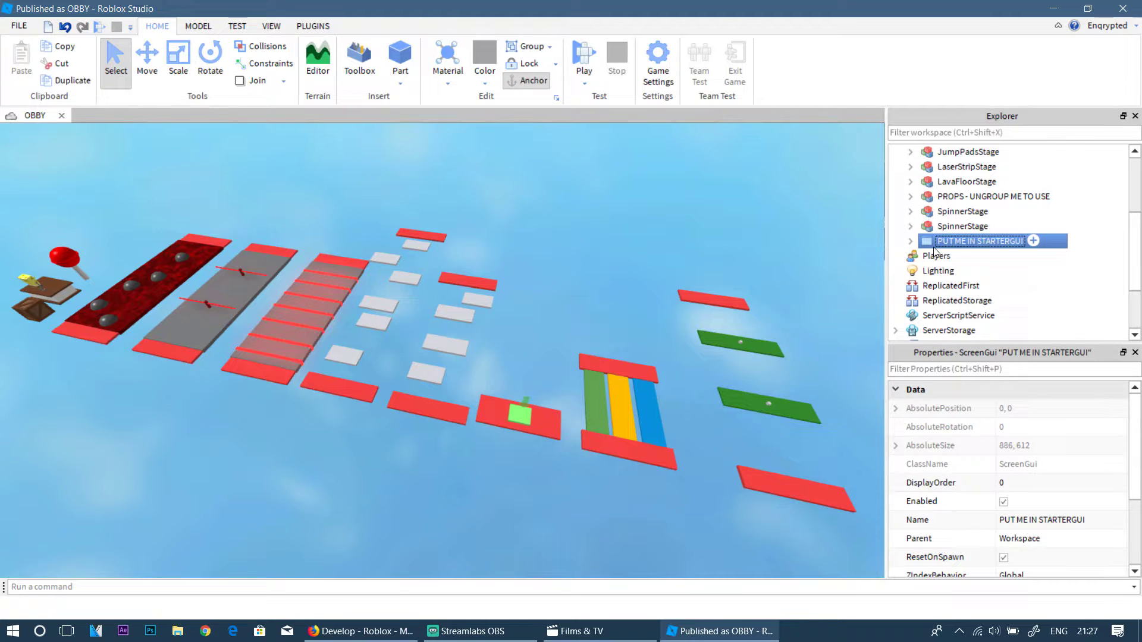
pyautogui.scroll(-1, 930, 232)
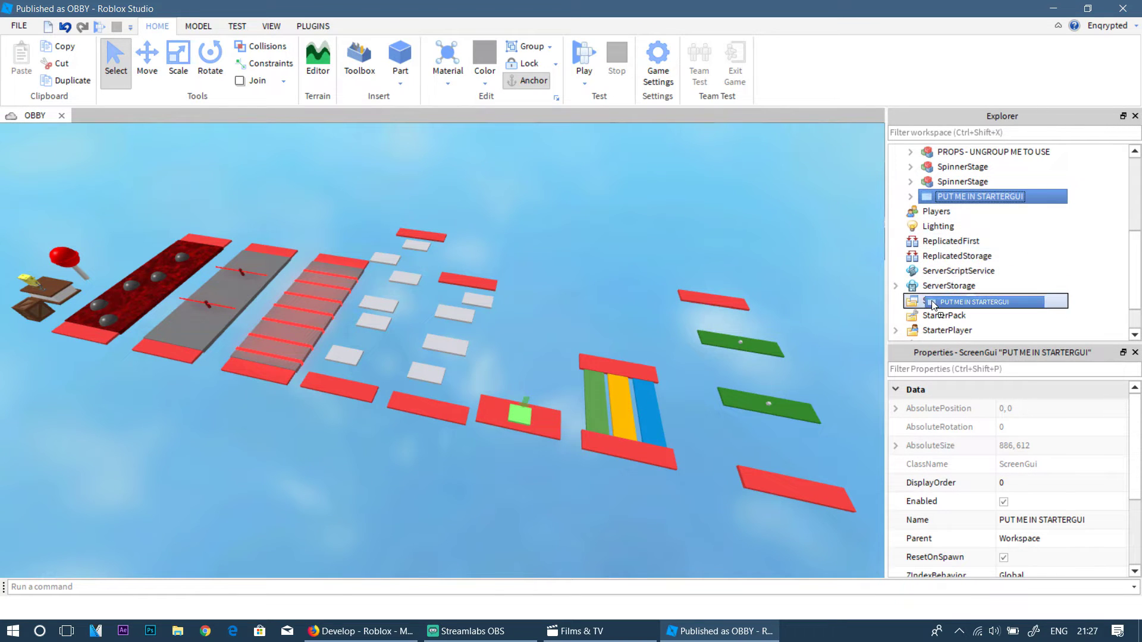
pyautogui.moveTo(928, 198); pyautogui.dragTo(933, 302)
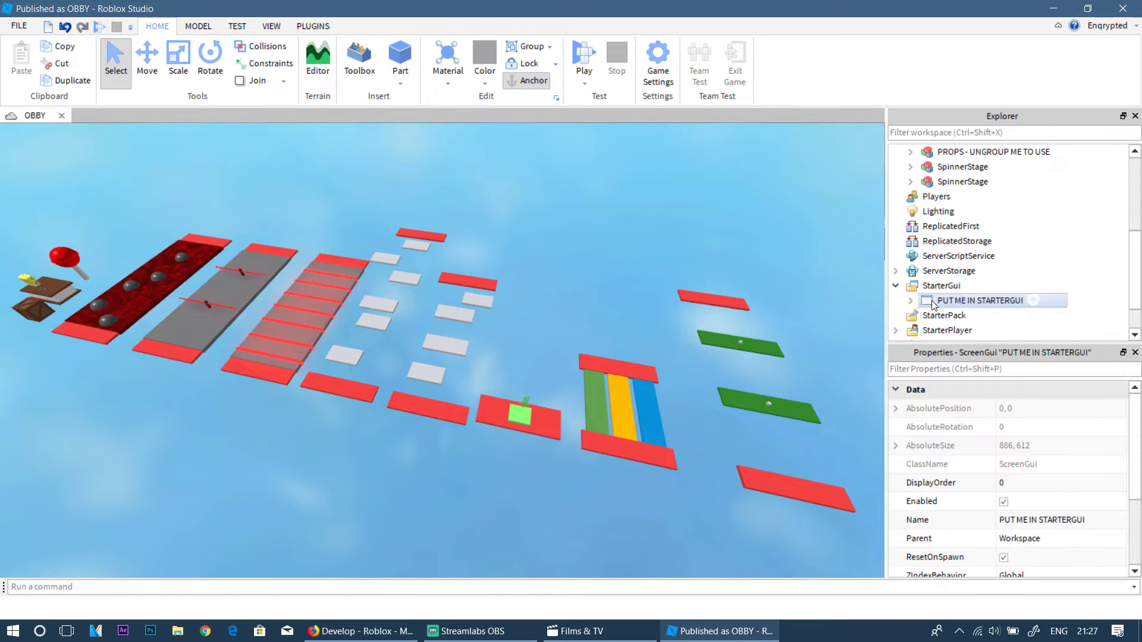
pyautogui.click(532, 336)
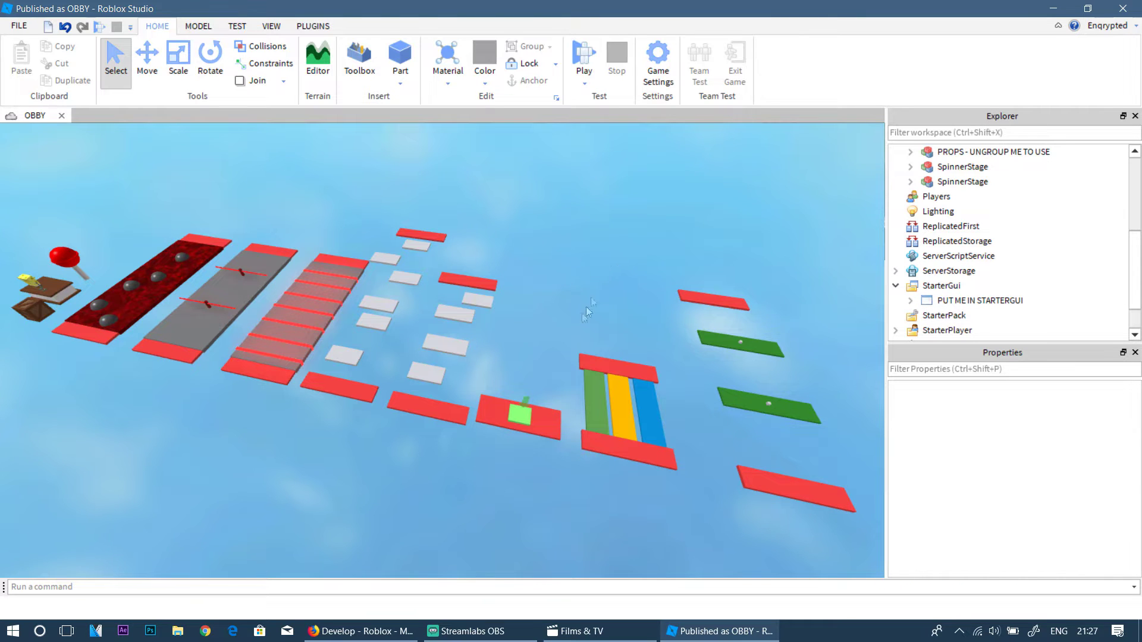
pyautogui.moveTo(586, 306); pyautogui.dragTo(586, 306, button='right')
pyautogui.click(559, 360)
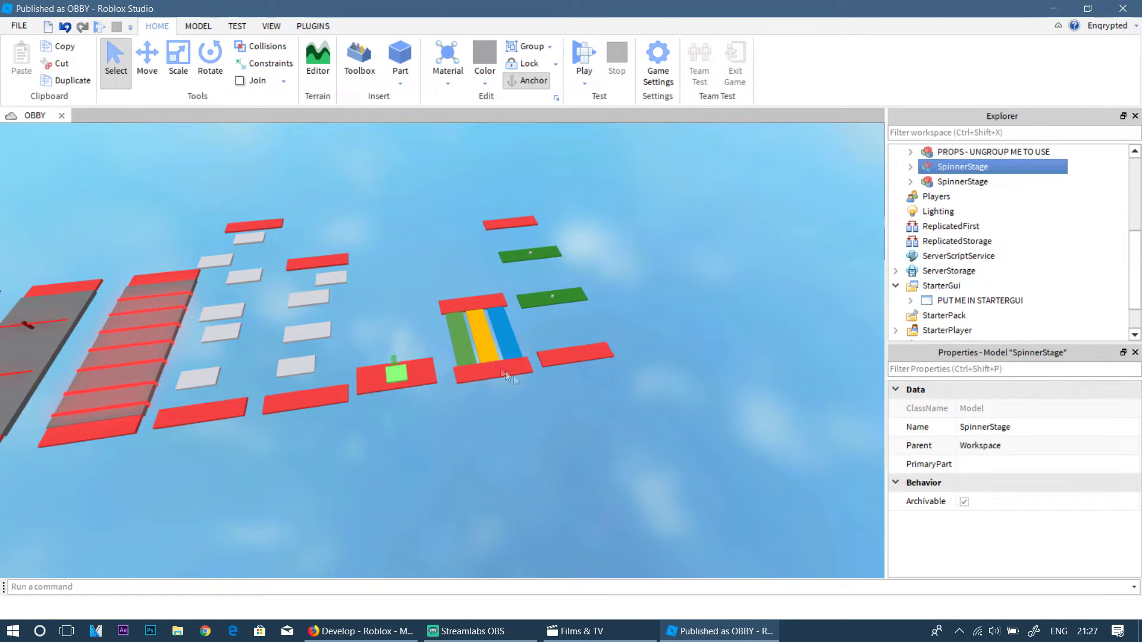
pyautogui.click(448, 359)
pyautogui.moveTo(448, 360); pyautogui.dragTo(449, 359, button='right')
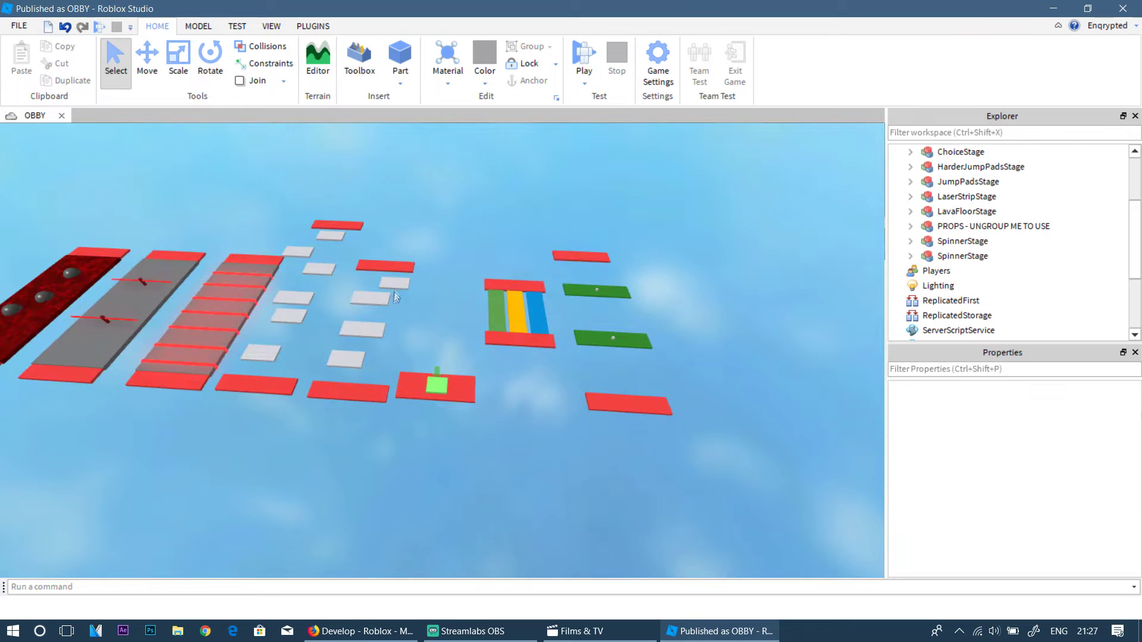
pyautogui.click(378, 263)
pyautogui.moveTo(356, 338); pyautogui.dragTo(357, 338, button='right')
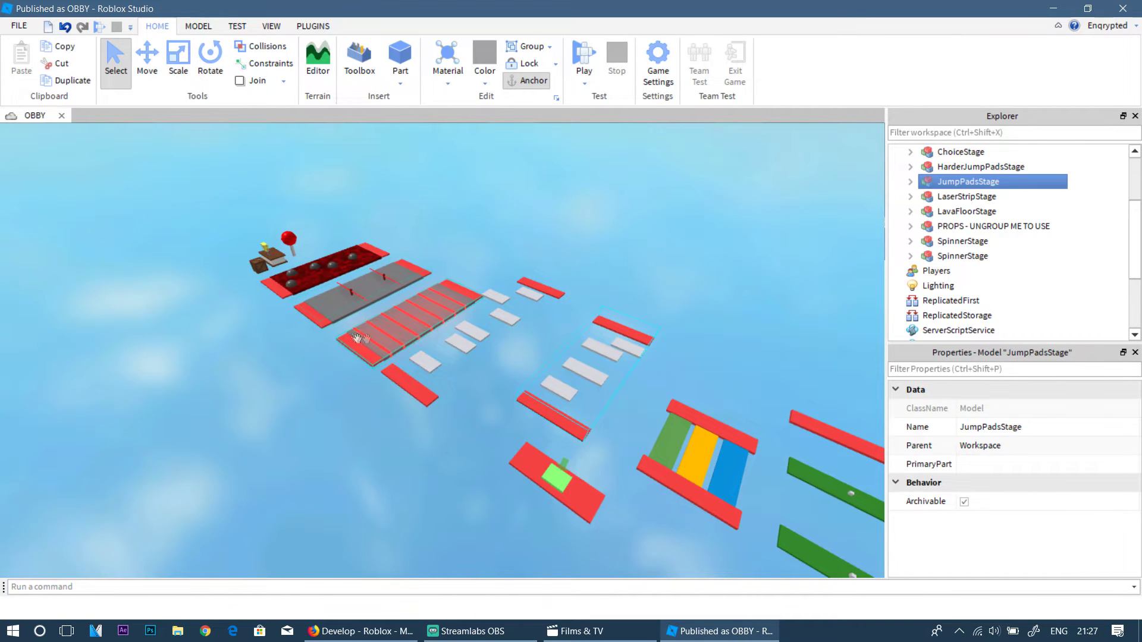
pyautogui.click(268, 254)
pyautogui.click(402, 415)
pyautogui.moveTo(402, 415); pyautogui.dragTo(404, 420, button='right')
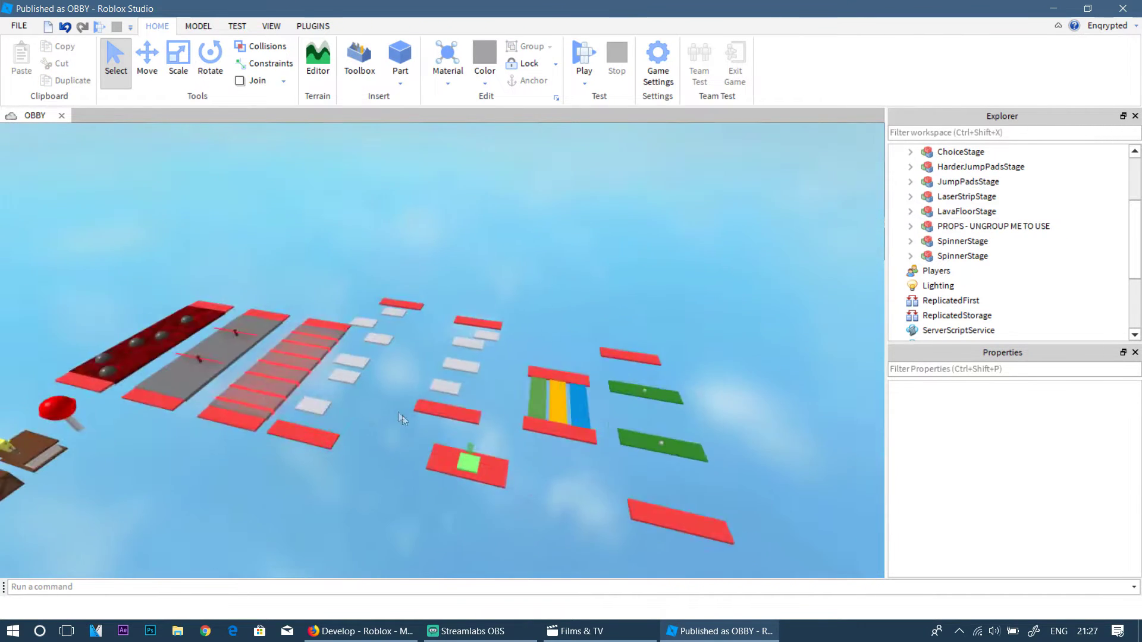
pyautogui.scroll(3, 404, 420)
pyautogui.click(559, 474)
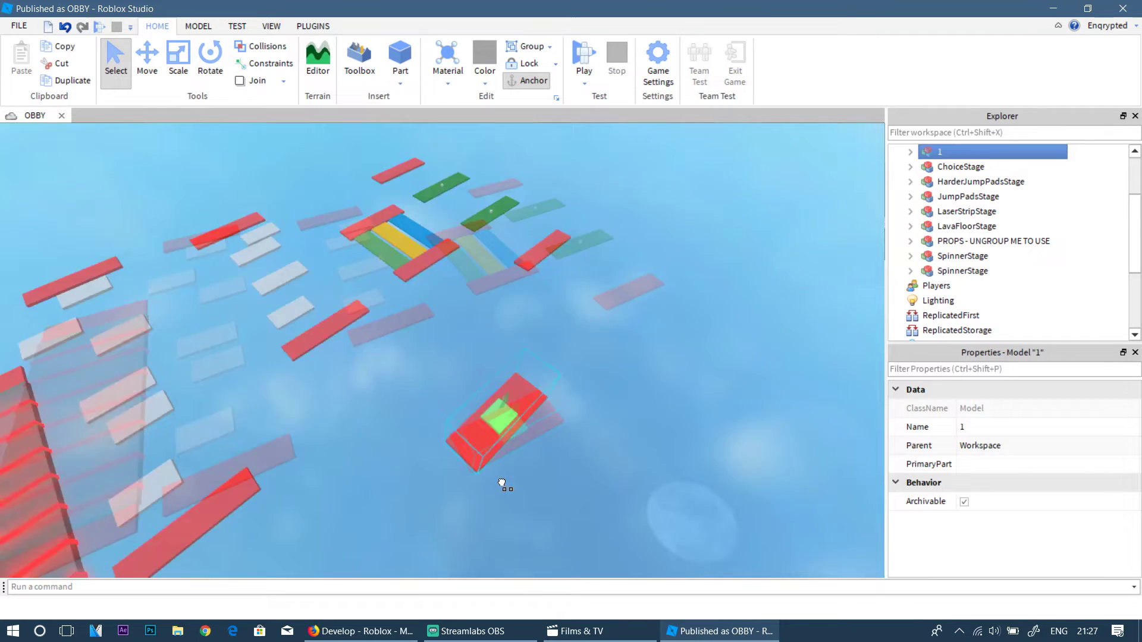
pyautogui.moveTo(559, 474); pyautogui.dragTo(597, 380, button='right')
pyautogui.click(597, 380)
pyautogui.click(513, 393)
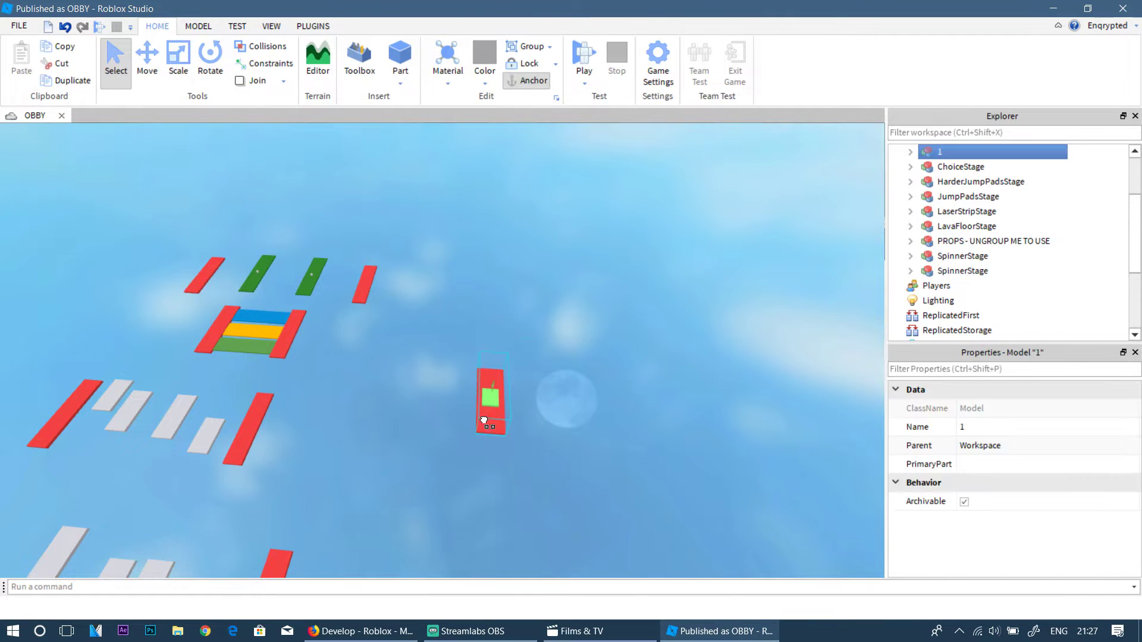
pyautogui.click(566, 448)
pyautogui.scroll(3, 569, 452)
pyautogui.scroll(2, 461, 396)
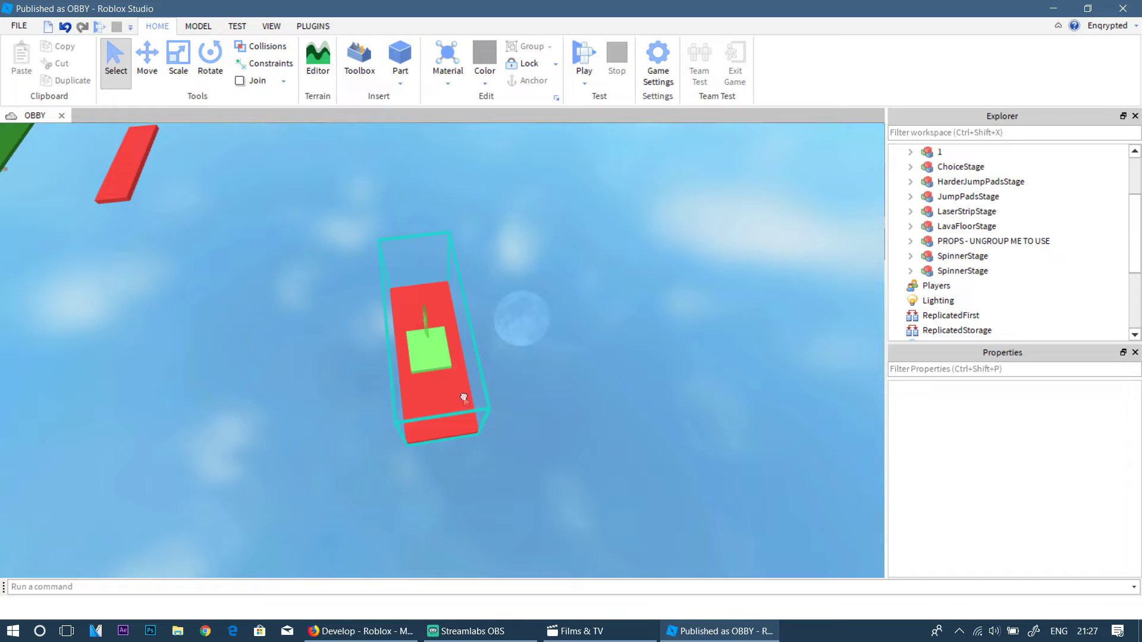
pyautogui.click(464, 398)
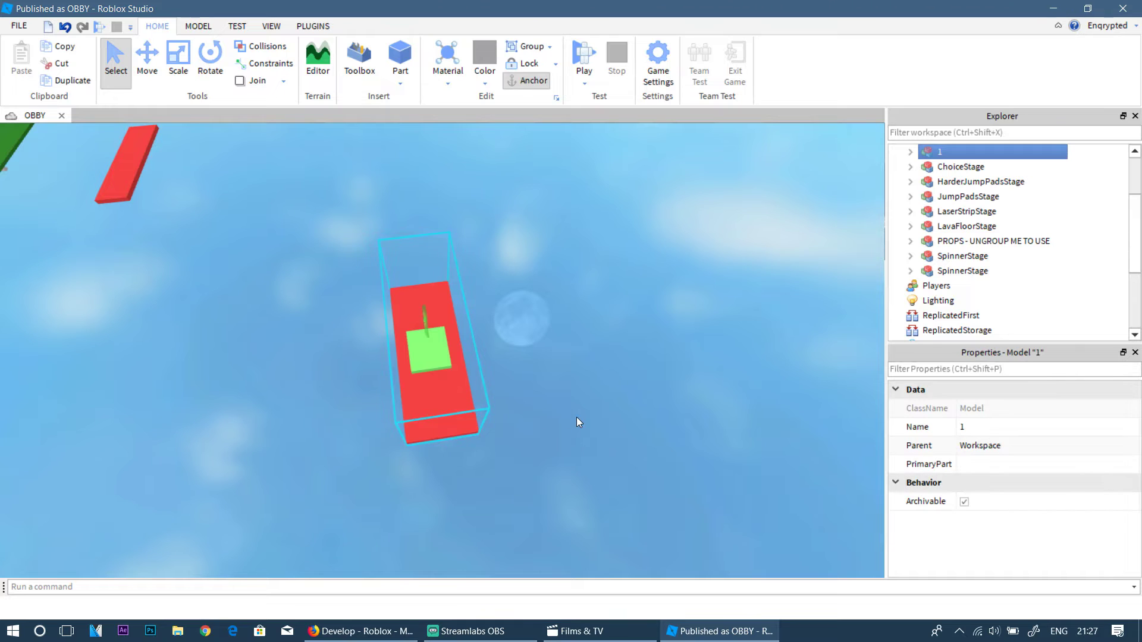
# - Duplicate checkpoint 1 and slide the copy to its right as checkpoint 2
pyautogui.click(518, 306)
pyautogui.click(942, 154)
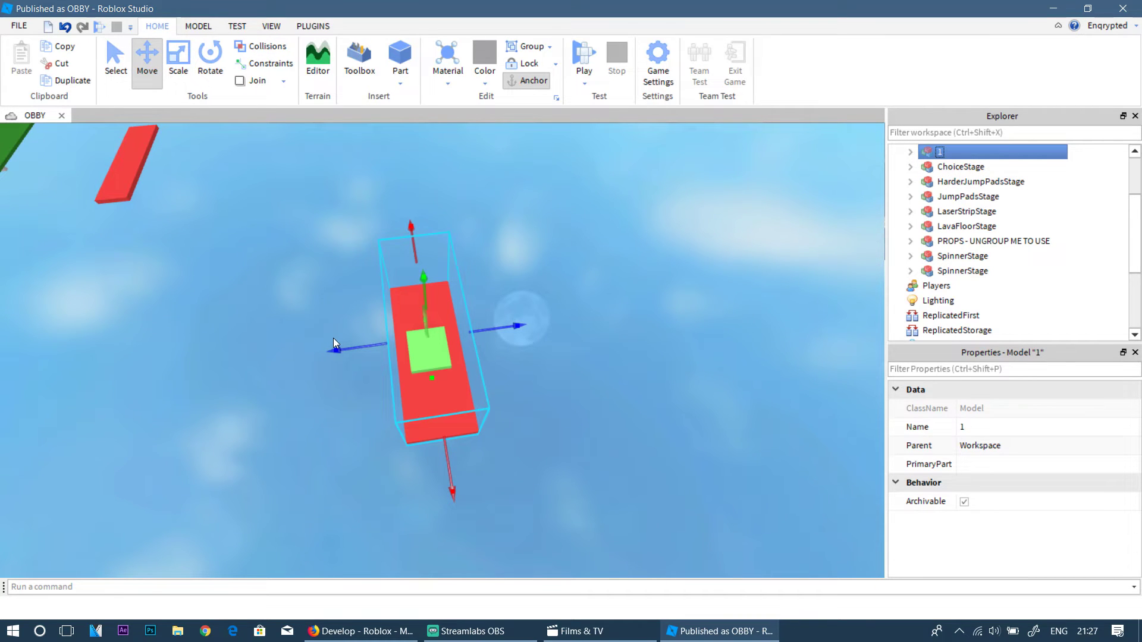
pyautogui.hotkey('ctrl', 'd')
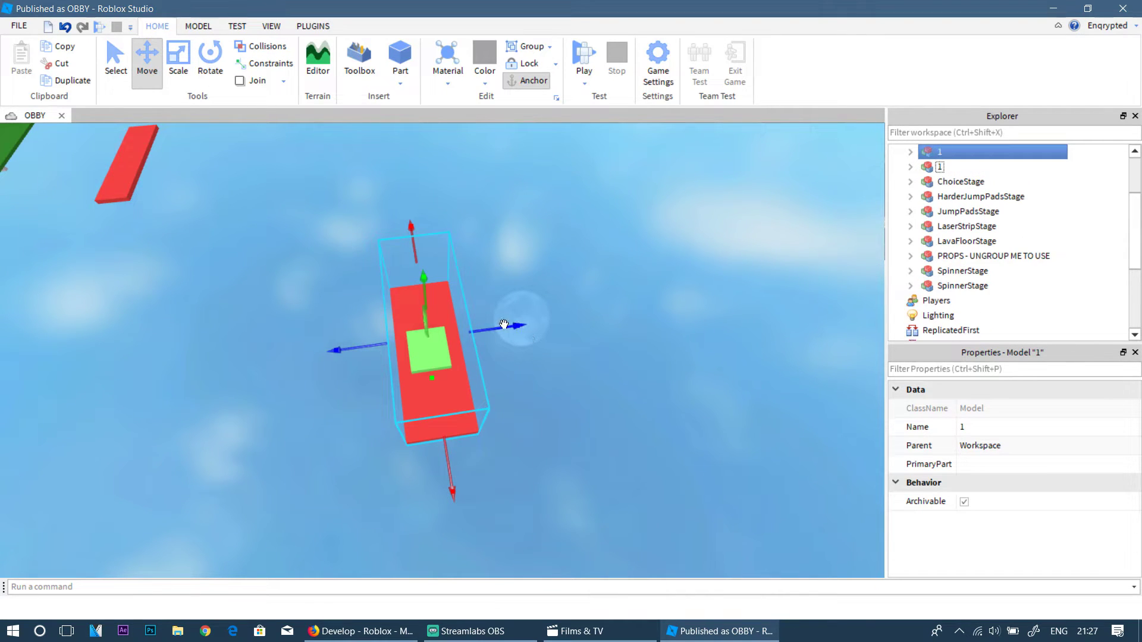
pyautogui.moveTo(507, 326); pyautogui.dragTo(699, 317)
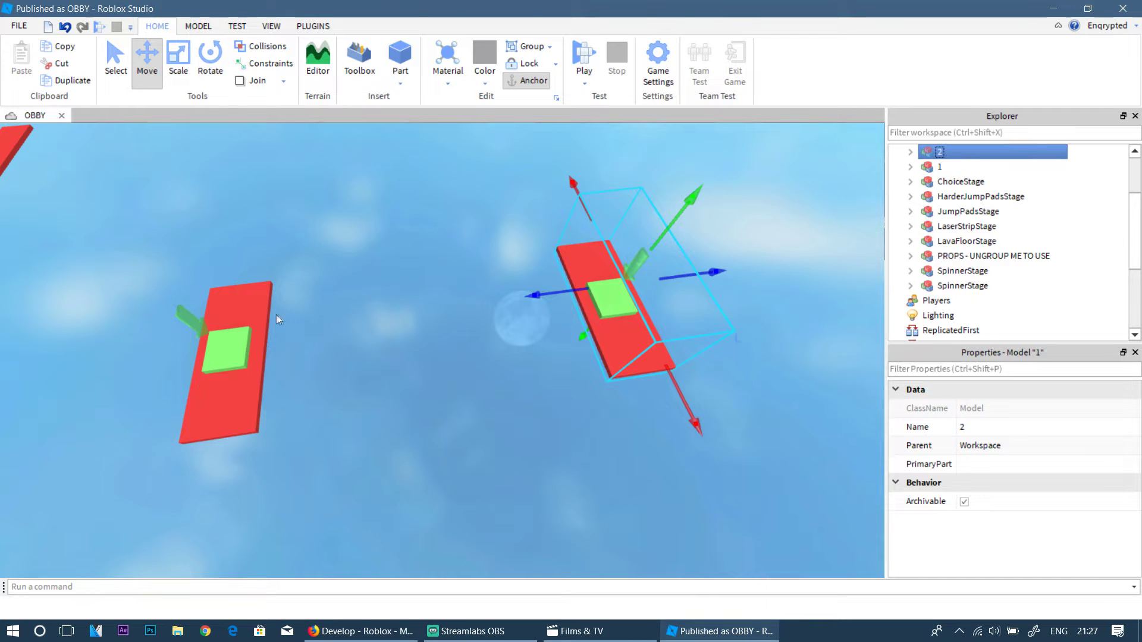
pyautogui.click(333, 368)
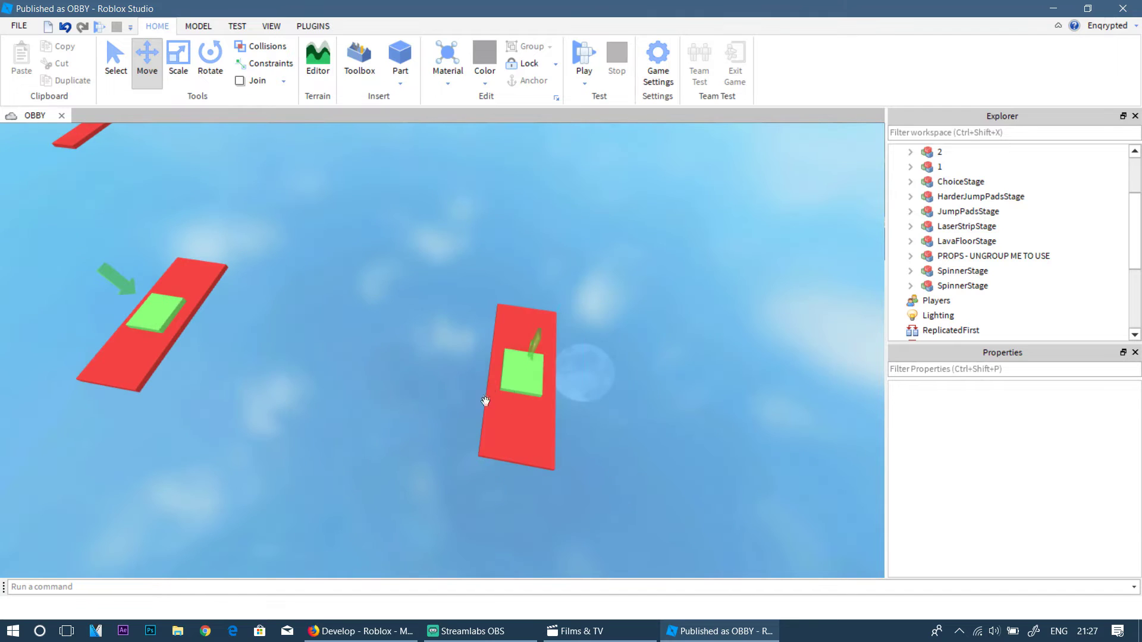
pyautogui.click(595, 393)
pyautogui.click(368, 401)
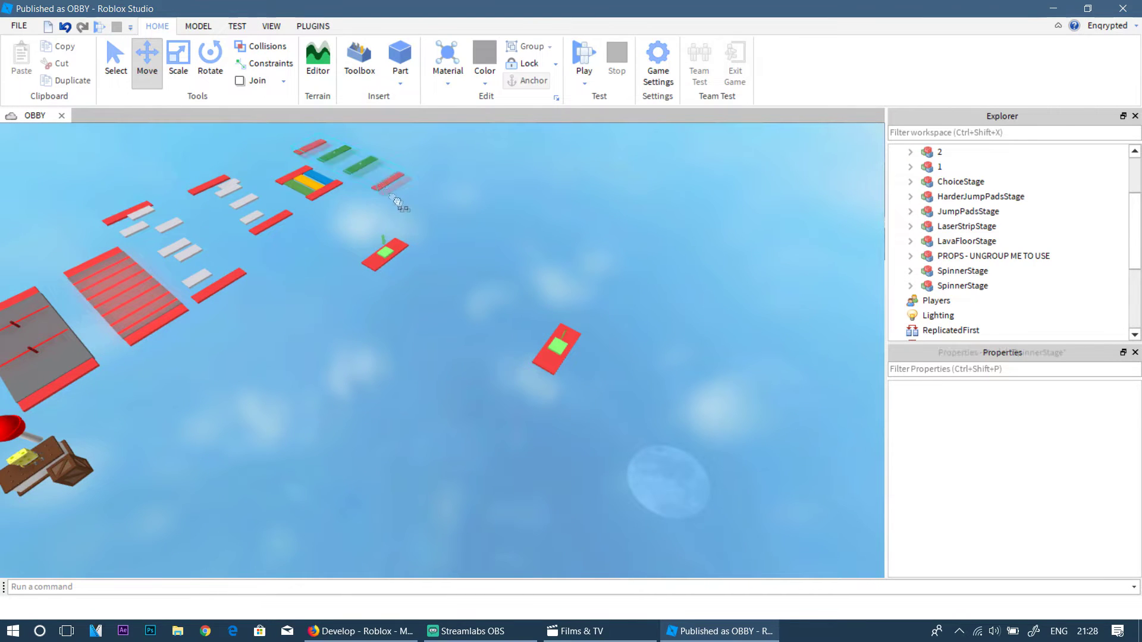
# - Place SpinnerStage between checkpoints 1 and 2
pyautogui.moveTo(397, 203); pyautogui.dragTo(533, 351)
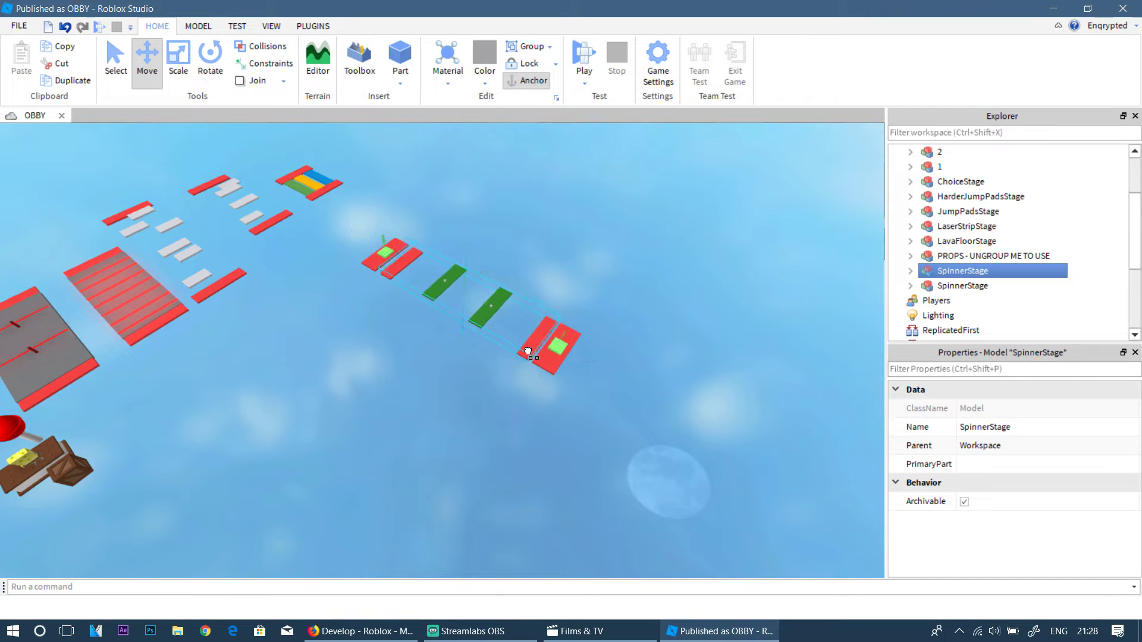
pyautogui.click(545, 361)
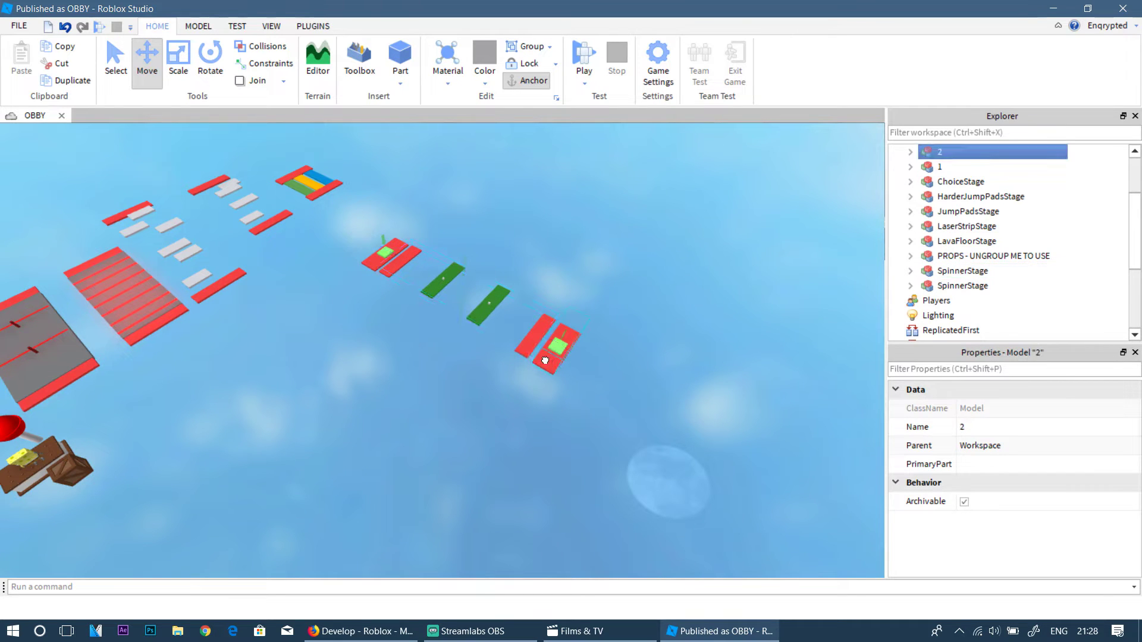
pyautogui.press('f')
pyautogui.click(543, 394)
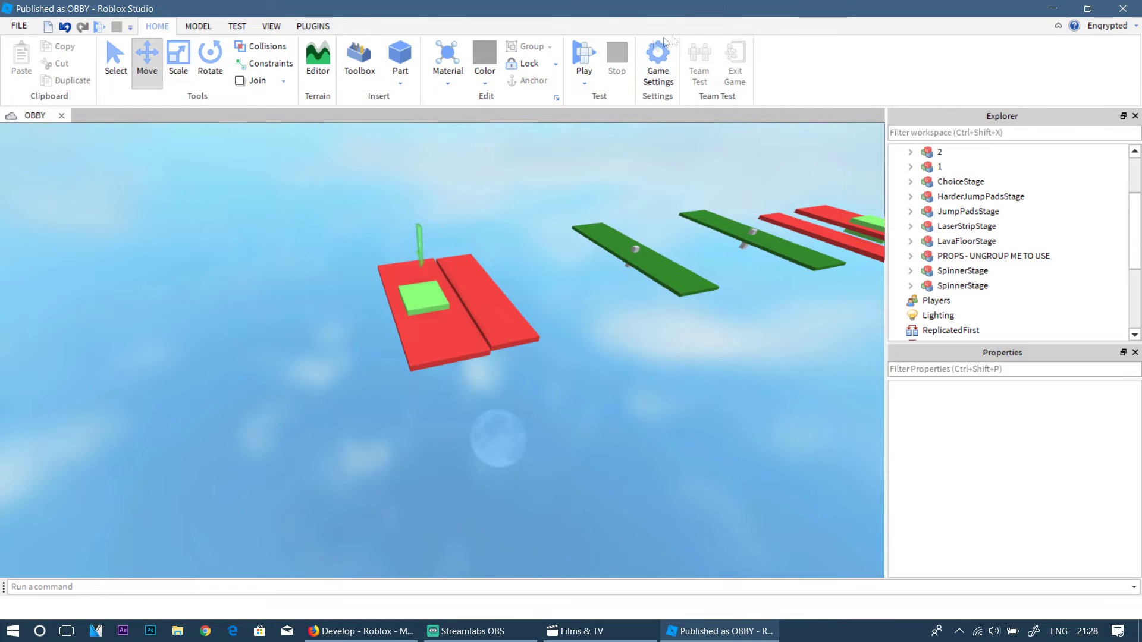
# - Playtest across the green planks and red platform to checkpoint 2, then stop
pyautogui.click(584, 56)
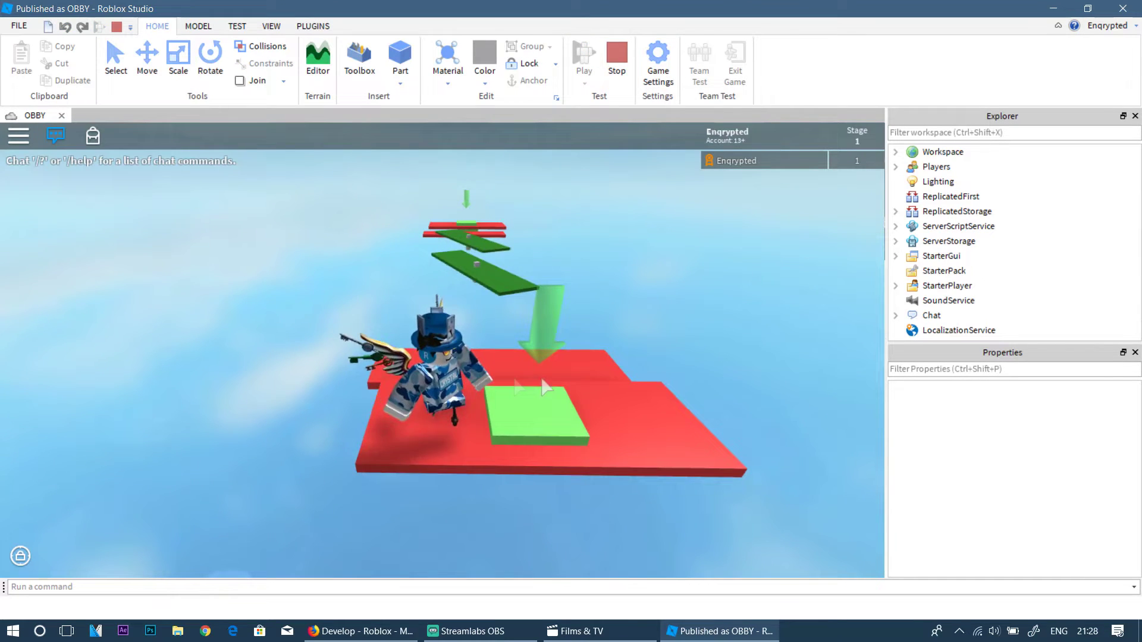
pyautogui.press('w')
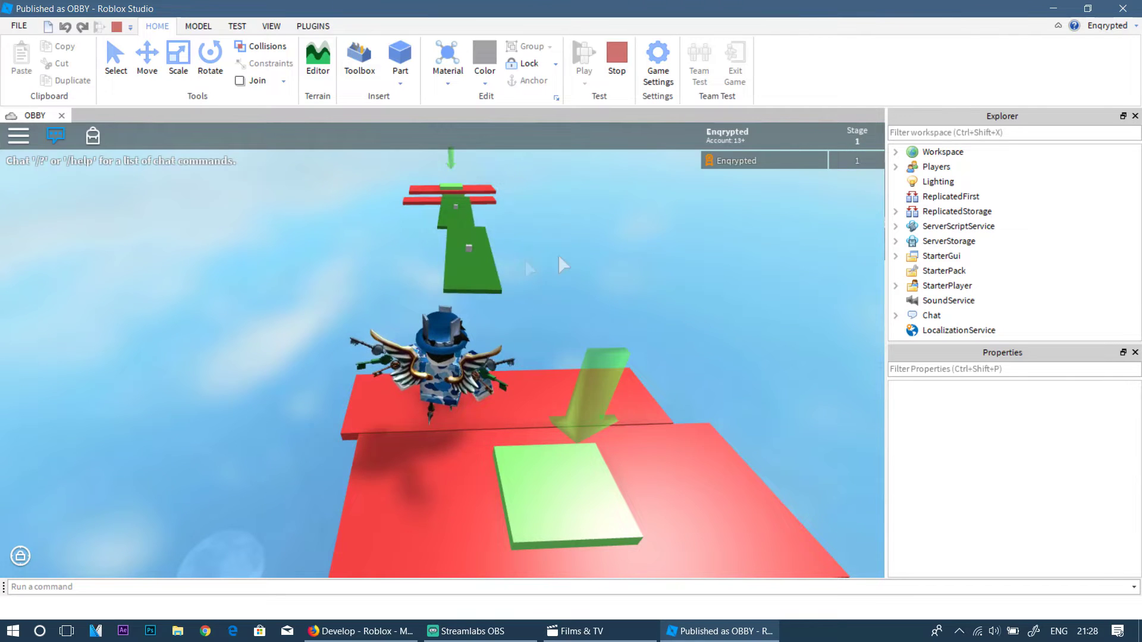
pyautogui.press('a')
pyautogui.moveTo(512, 269); pyautogui.dragTo(479, 281, button='right')
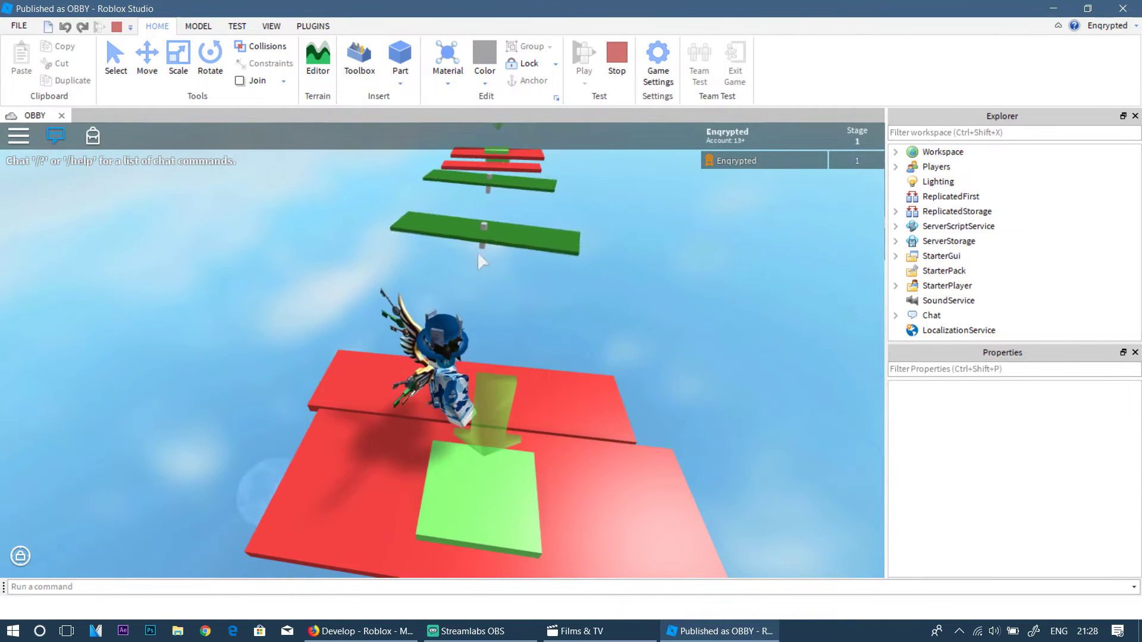
pyautogui.press('space')
pyautogui.press('w')
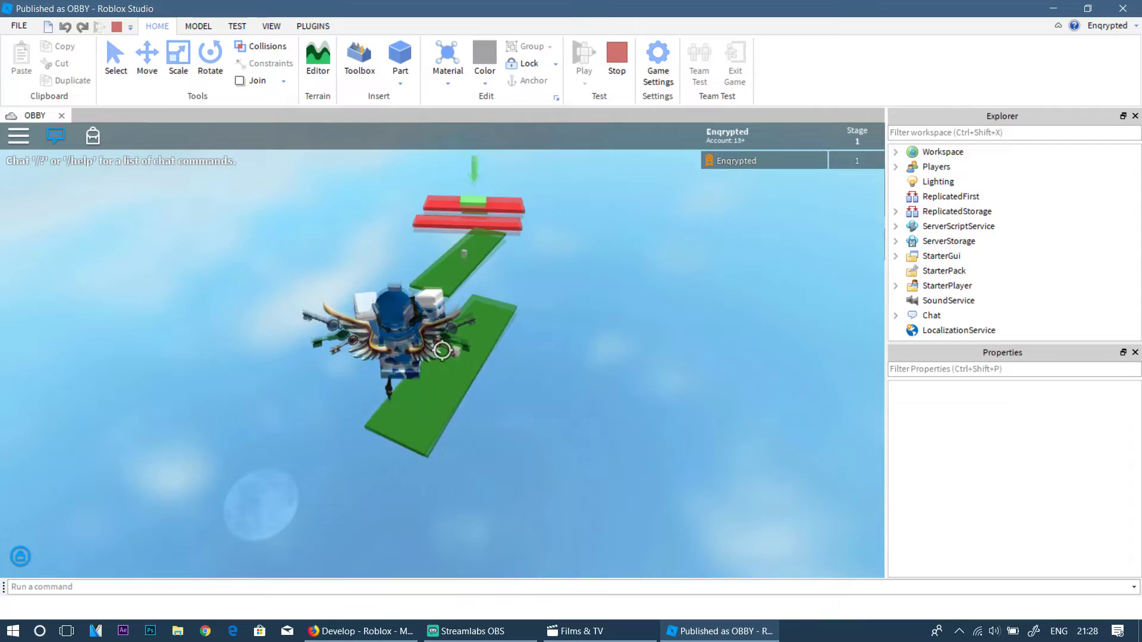
pyautogui.press('w')
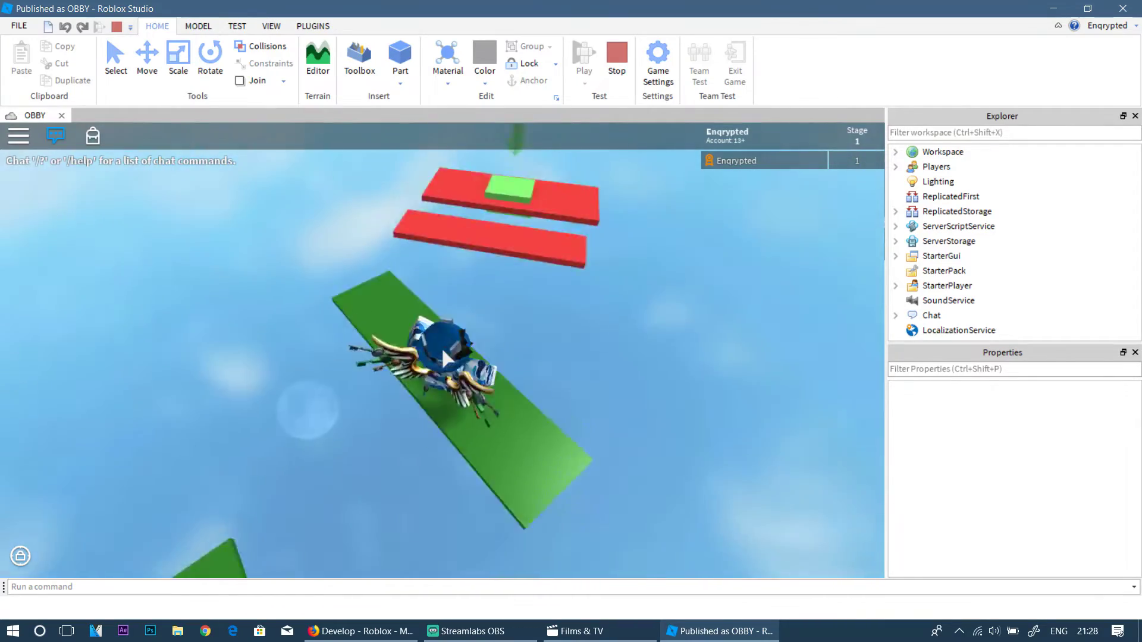
pyautogui.press('space')
pyautogui.press('w')
pyautogui.moveTo(446, 357); pyautogui.dragTo(447, 333, button='right')
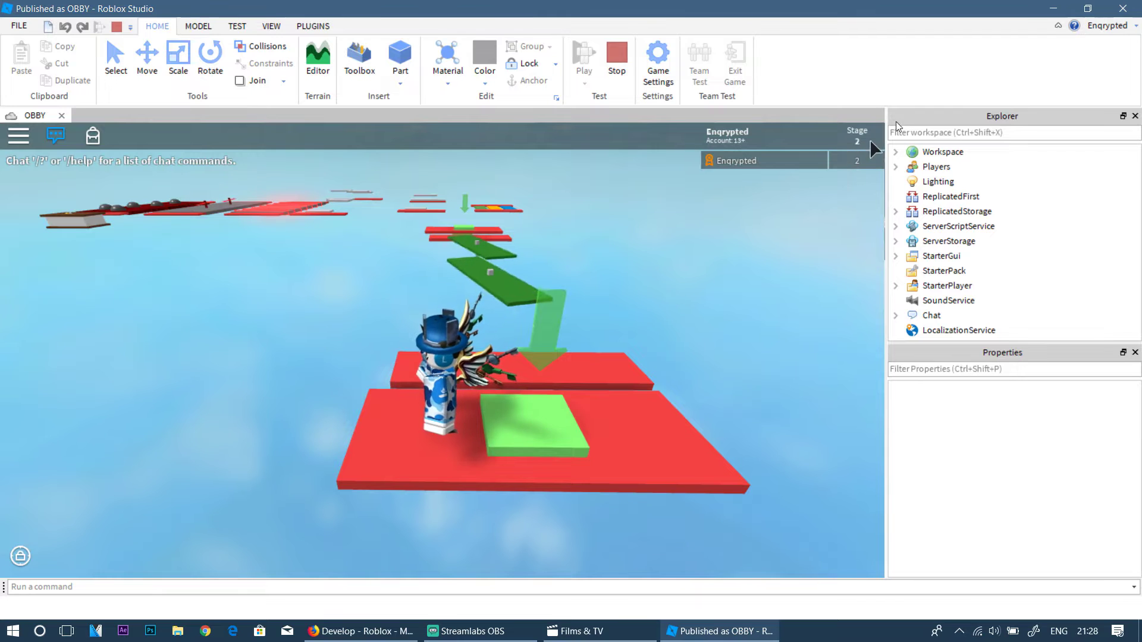
pyautogui.click(616, 56)
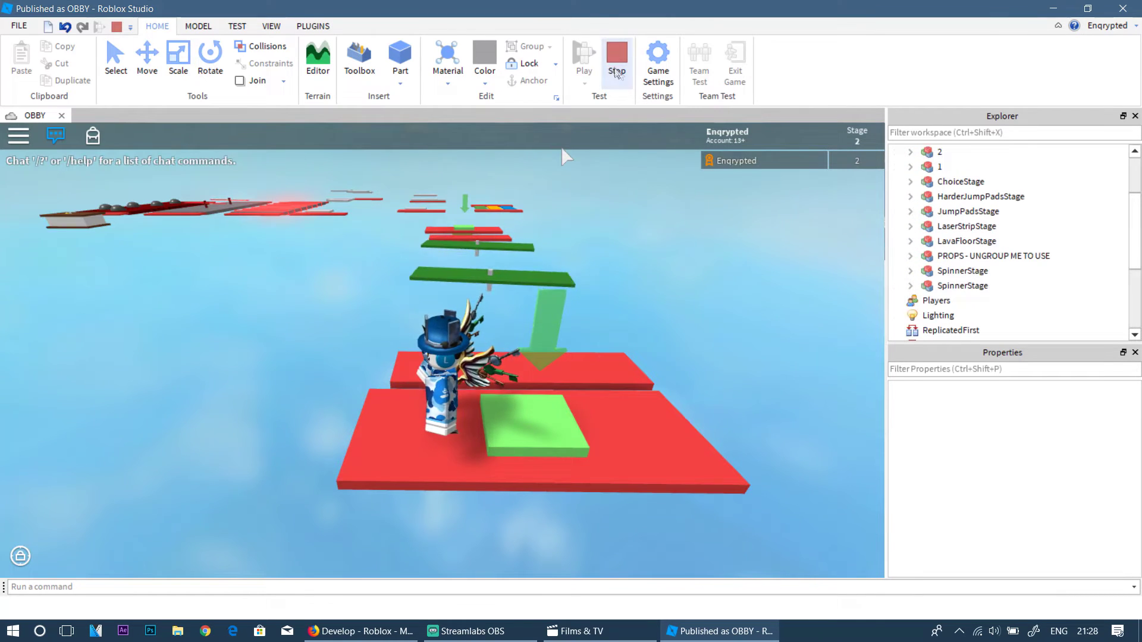
# - Duplicate checkpoint 2 and slide the copy far right as checkpoint 3
pyautogui.click(450, 316)
pyautogui.hotkey('ctrl', '2')
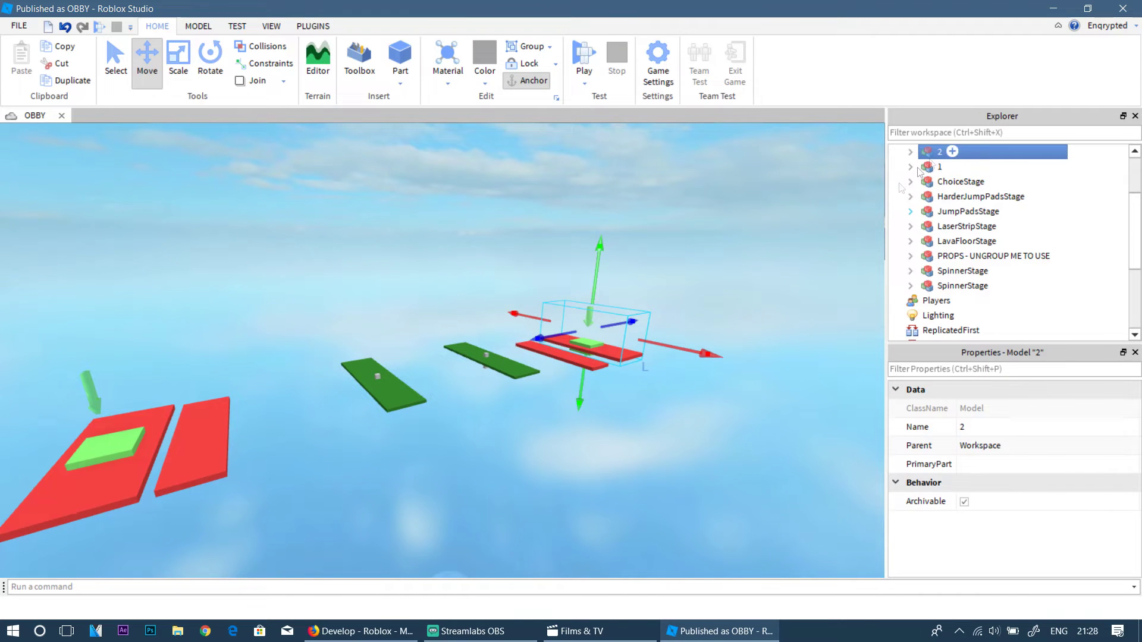
pyautogui.hotkey('ctrl', 'd')
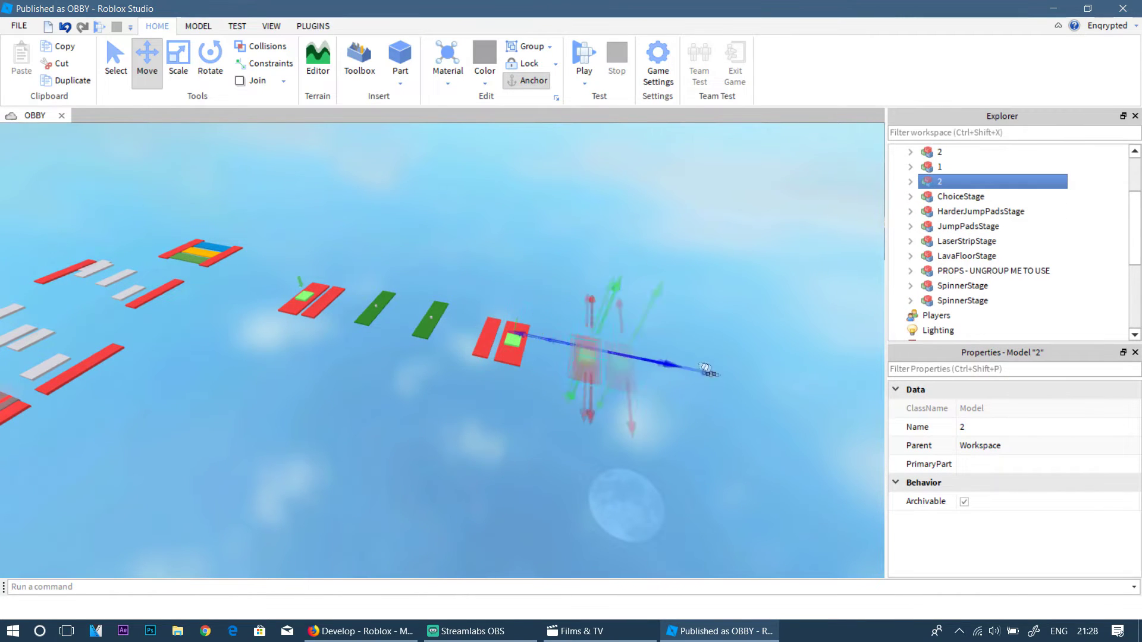
pyautogui.moveTo(706, 369); pyautogui.dragTo(912, 405)
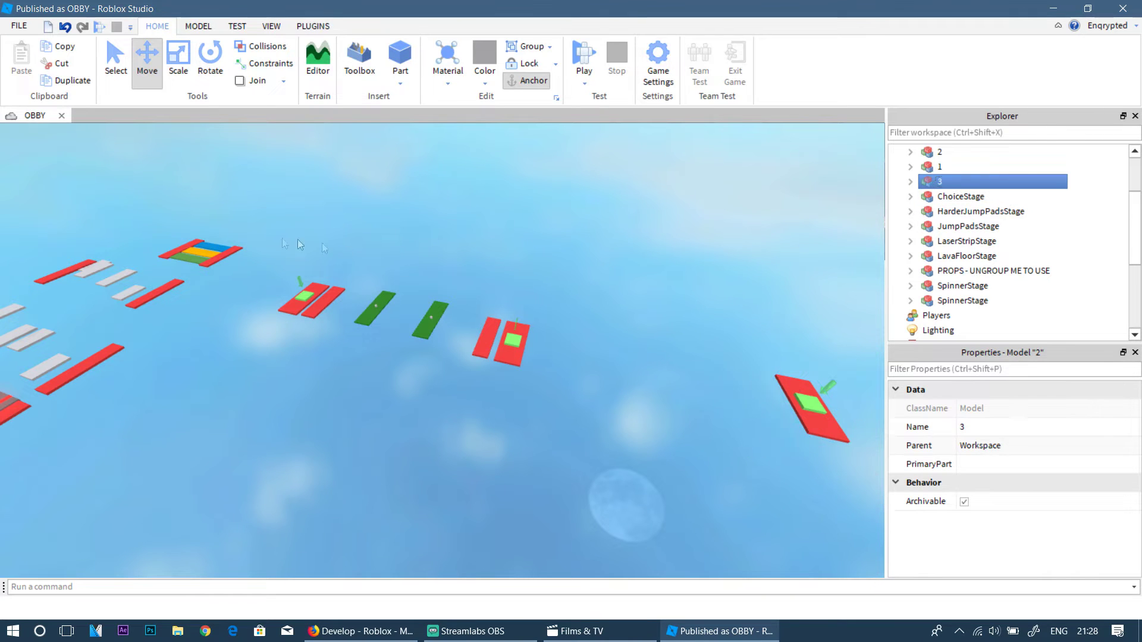
# - Place ChoiceStage after checkpoint 2 and move checkpoint 3 to its far end
pyautogui.moveTo(202, 253)
pyautogui.mouseDown()
pyautogui.moveTo(637, 385)
pyautogui.moveTo(628, 379)
pyautogui.mouseUp()
pyautogui.moveTo(546, 362); pyautogui.dragTo(539, 365)
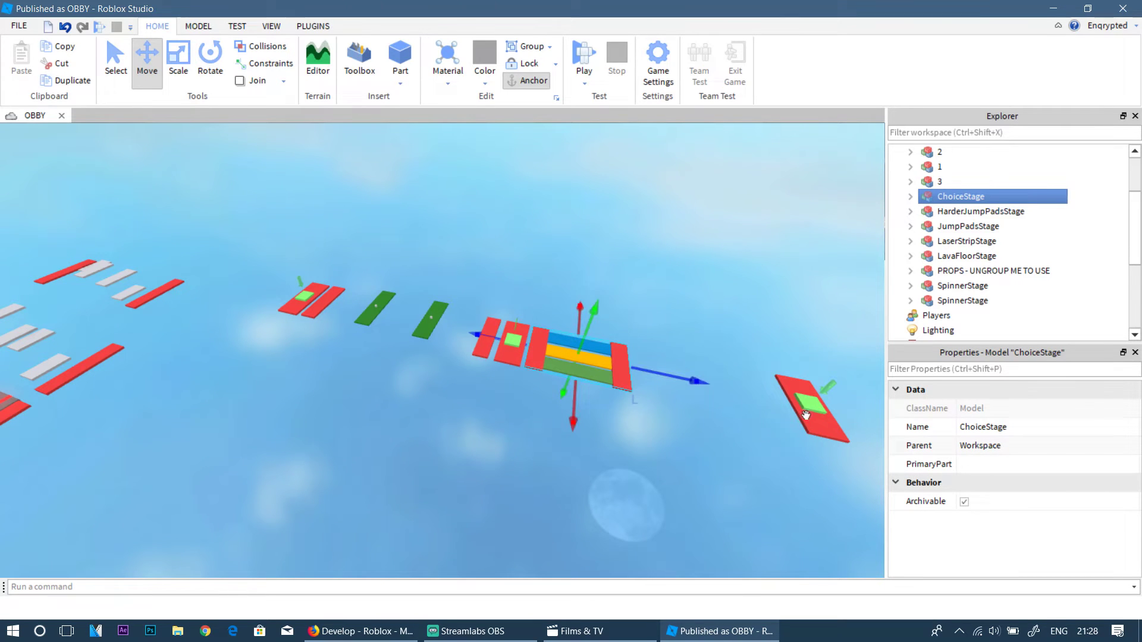
pyautogui.moveTo(806, 415); pyautogui.dragTo(685, 399)
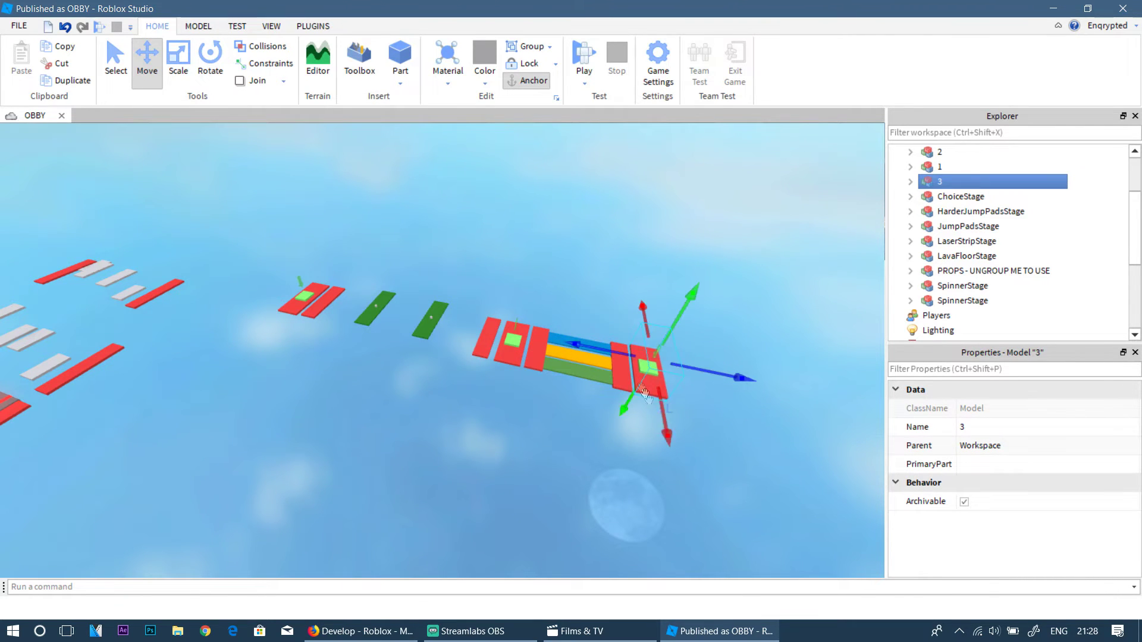
pyautogui.click(745, 456)
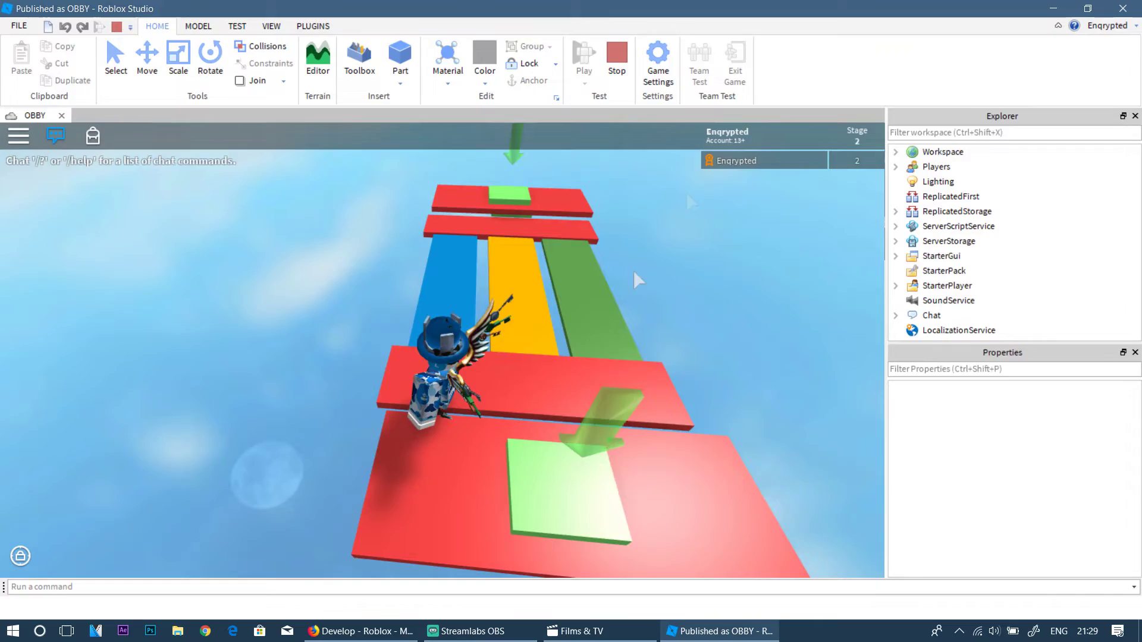
# - Walk the avatar across the coloured choice path to checkpoint 3, then stop the playtest
pyautogui.moveTo(553, 332); pyautogui.dragTo(545, 323, button='right')
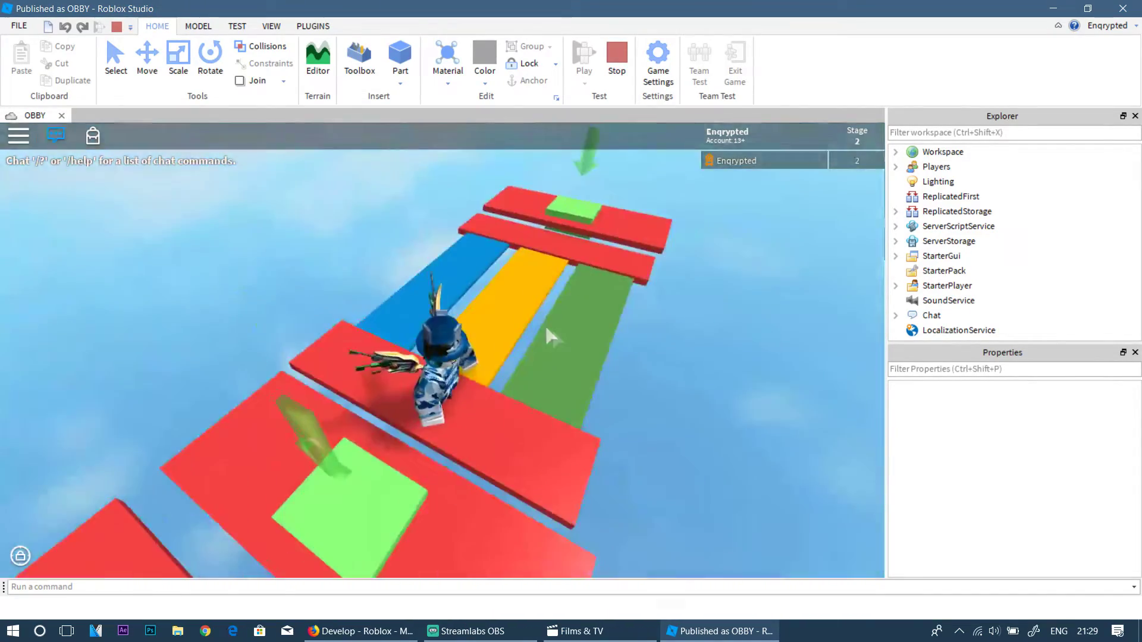
pyautogui.press('w')
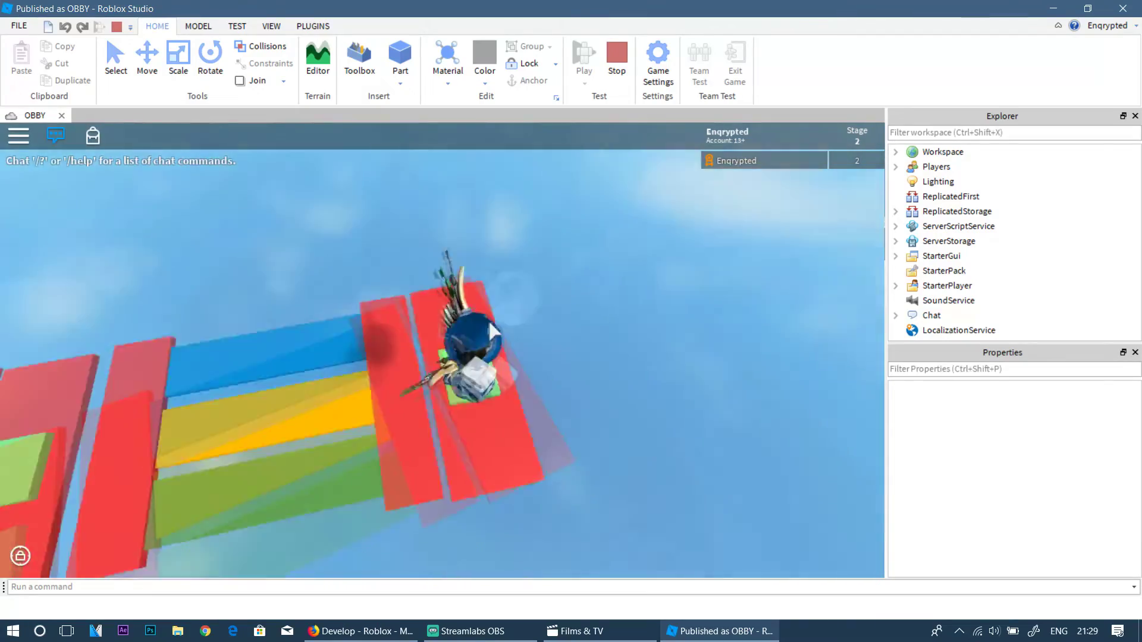
pyautogui.moveTo(284, 421); pyautogui.dragTo(272, 316, button='right')
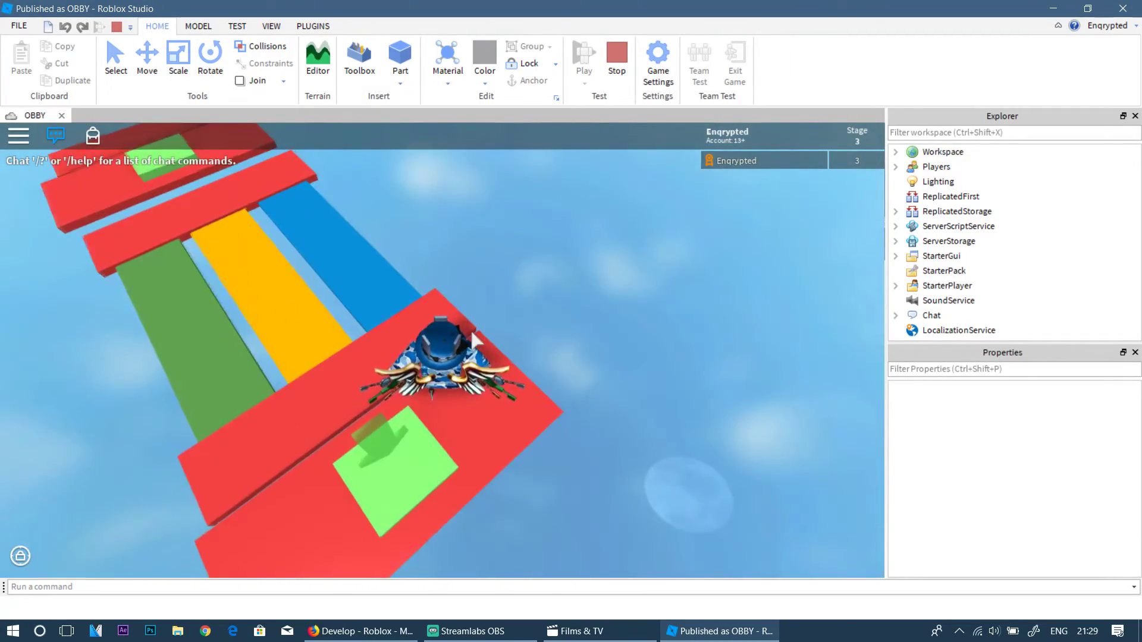
pyautogui.moveTo(470, 329); pyautogui.dragTo(471, 330, button='right')
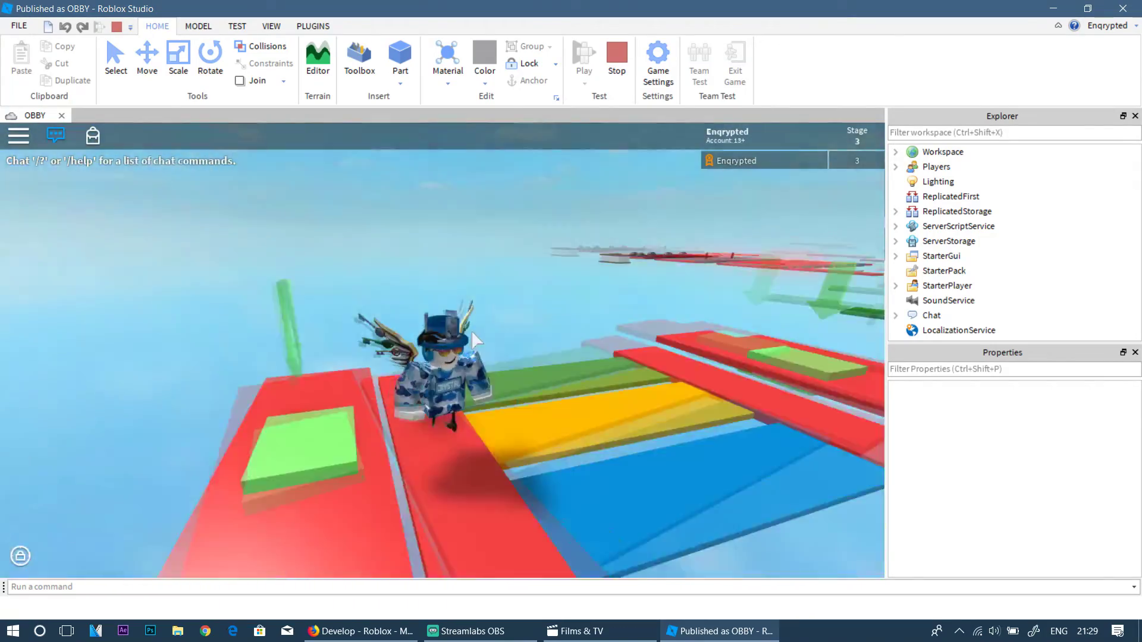
pyautogui.press('w')
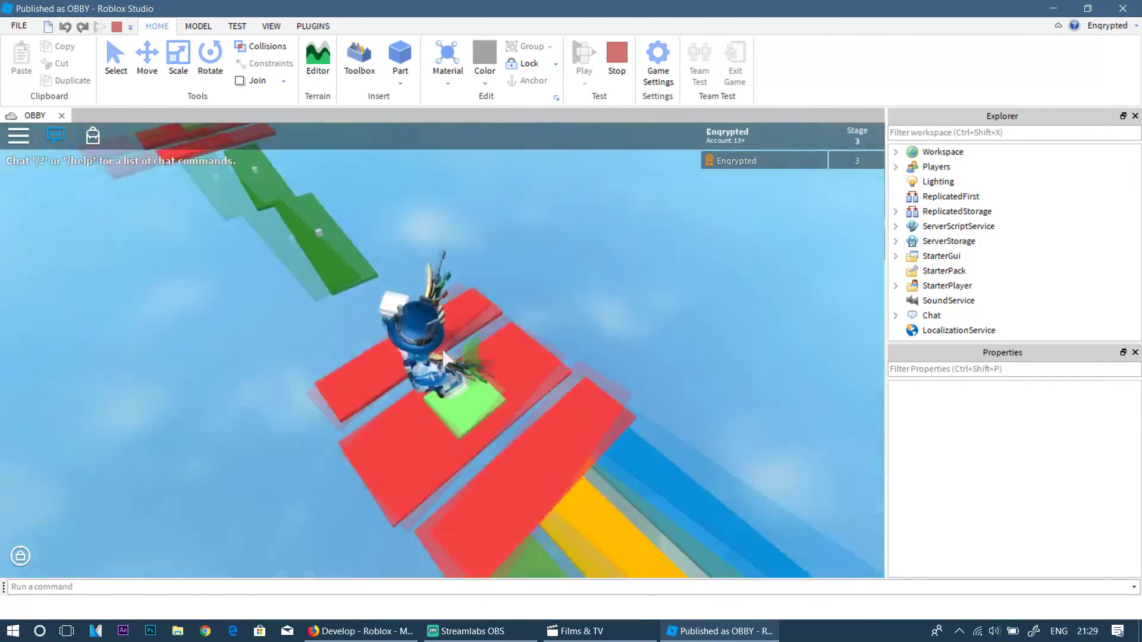
pyautogui.moveTo(471, 330); pyautogui.dragTo(446, 357, button='right')
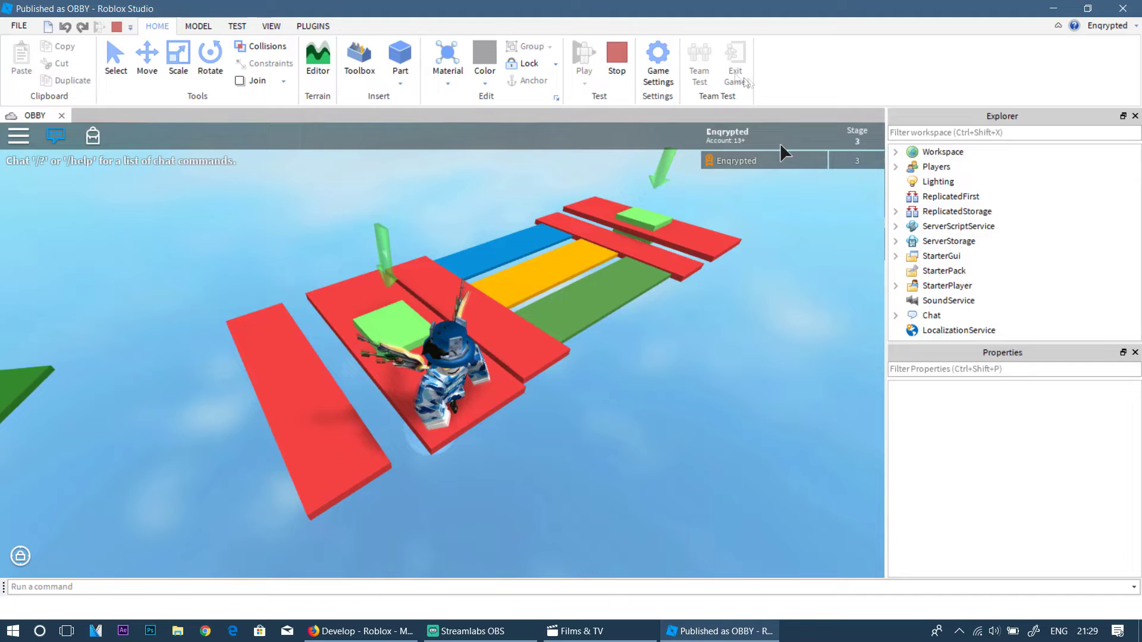
pyautogui.click(605, 67)
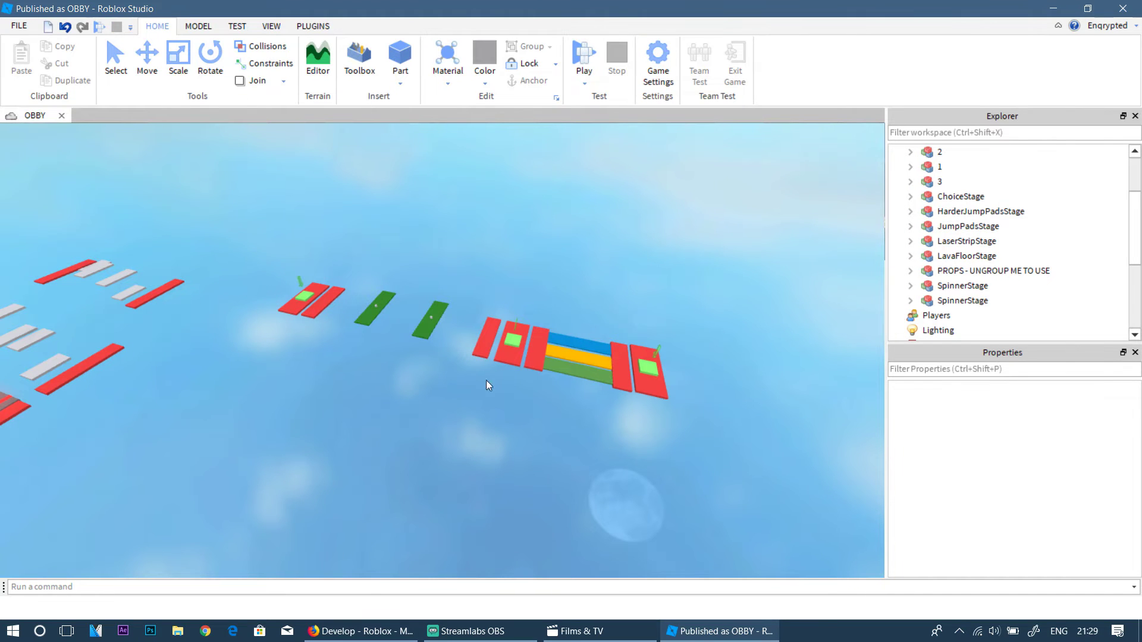
# - Place a LaserStripStage at the end of the choice path
pyautogui.moveTo(487, 381); pyautogui.dragTo(512, 340, button='right')
pyautogui.scroll(-5, 337, 269)
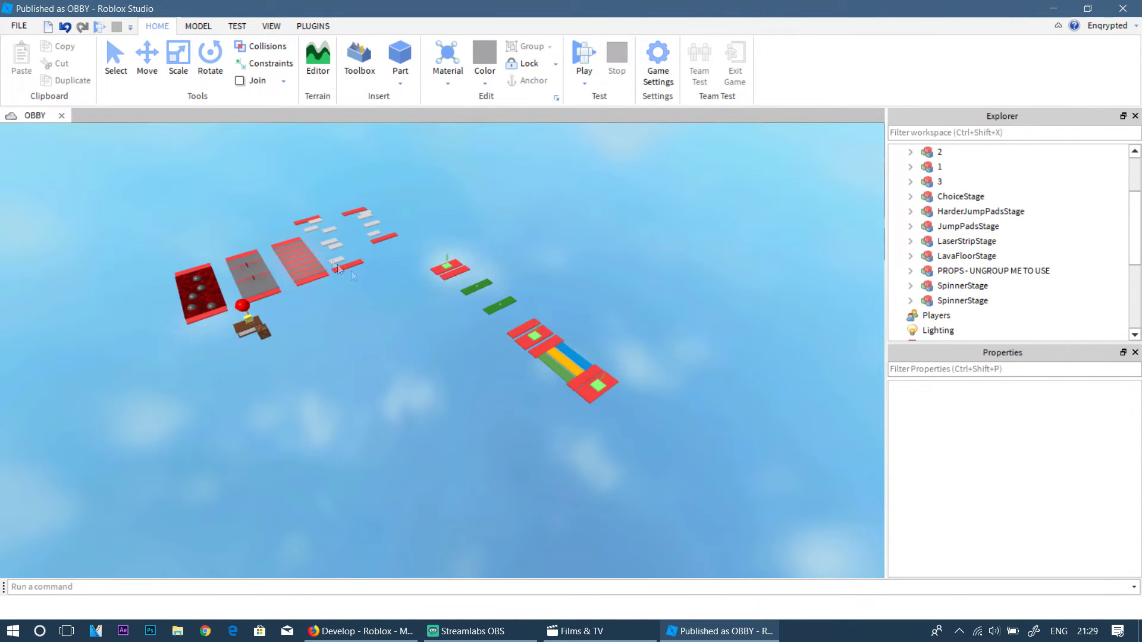
pyautogui.moveTo(458, 361); pyautogui.dragTo(669, 434)
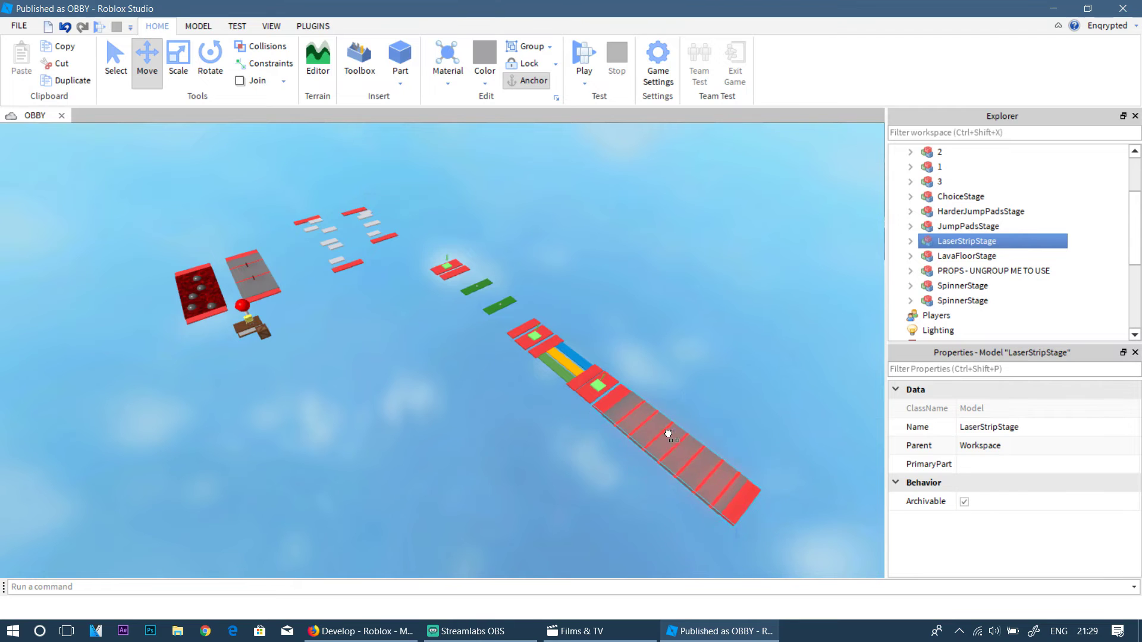
pyautogui.press('f')
pyautogui.click(684, 375)
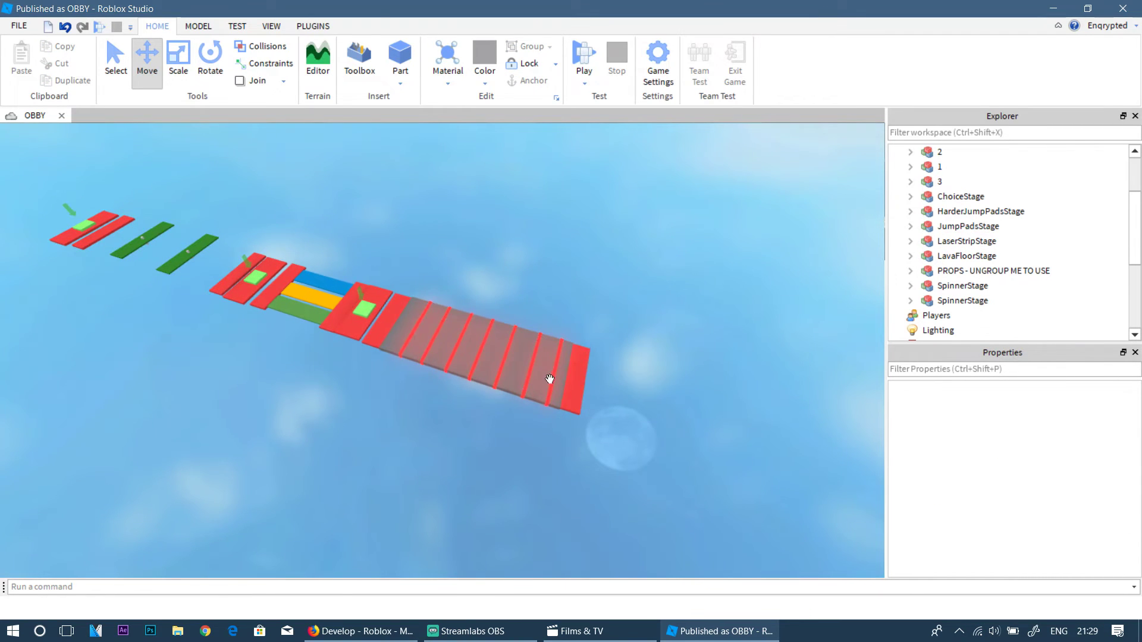
# - Duplicate the LaserStripStage and move the copy further along the track
pyautogui.click(549, 379)
pyautogui.hotkey('ctrl', 'd')
pyautogui.moveTo(523, 372); pyautogui.dragTo(687, 450)
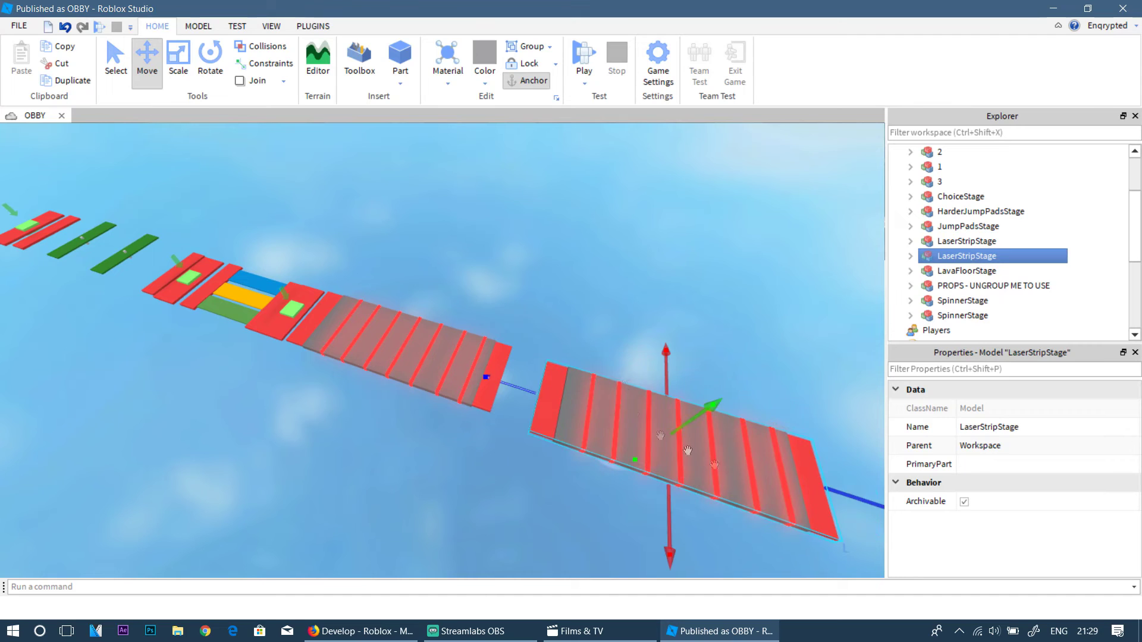
pyautogui.moveTo(573, 427); pyautogui.dragTo(556, 425)
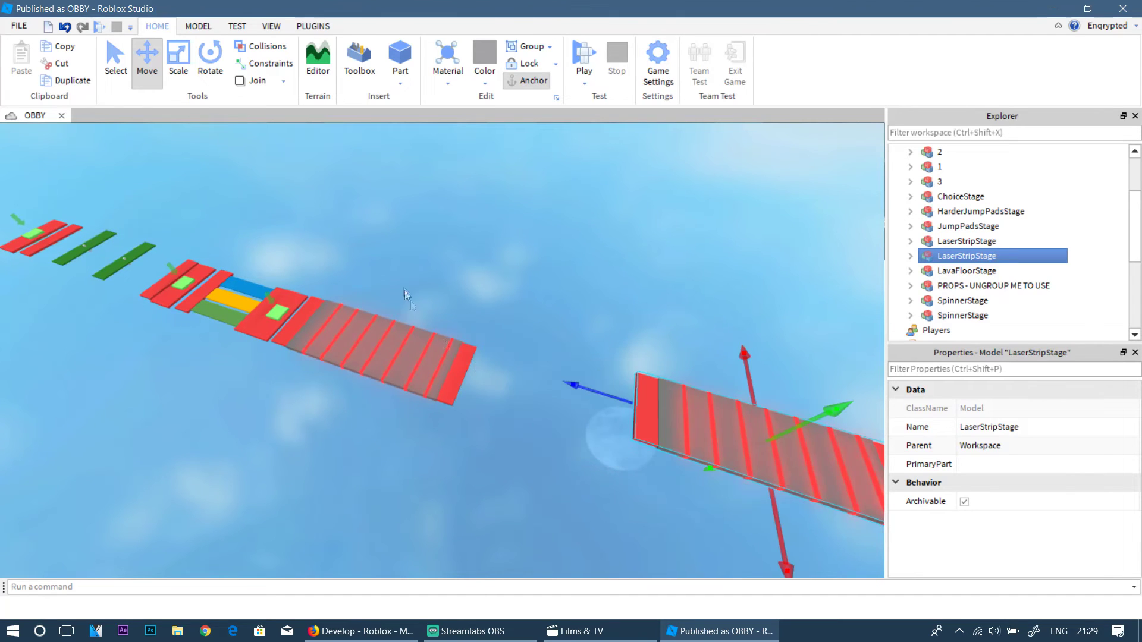
pyautogui.click(269, 318)
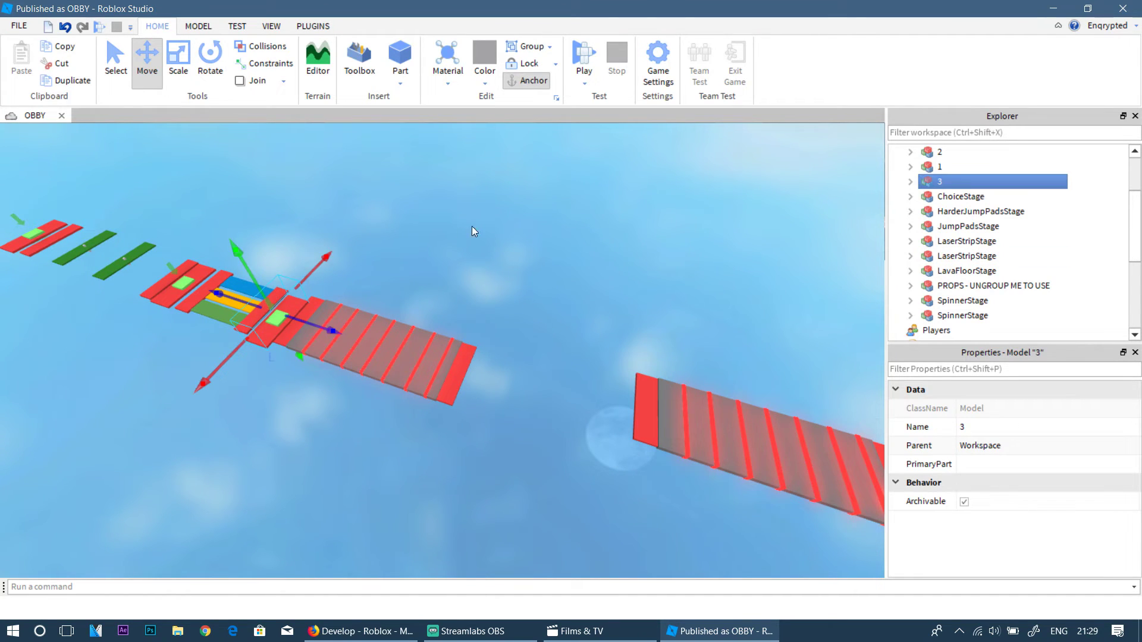
# - Add a copy of checkpoint 3 between the two laser strips, named 4
pyautogui.hotkey('ctrl', 'z')
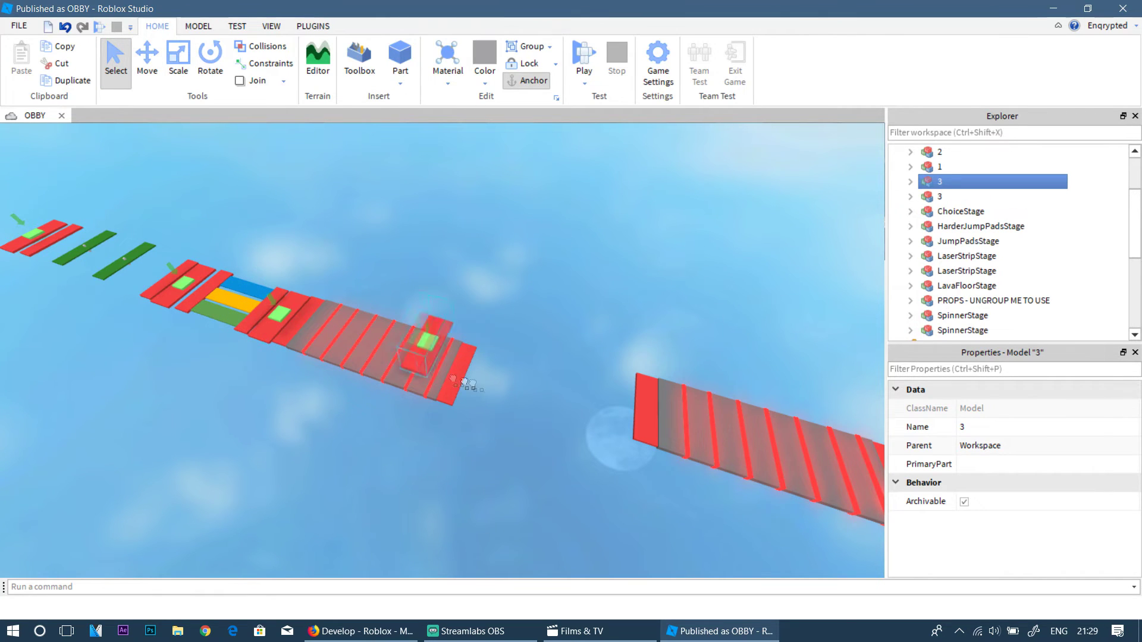
pyautogui.moveTo(711, 421); pyautogui.dragTo(590, 423)
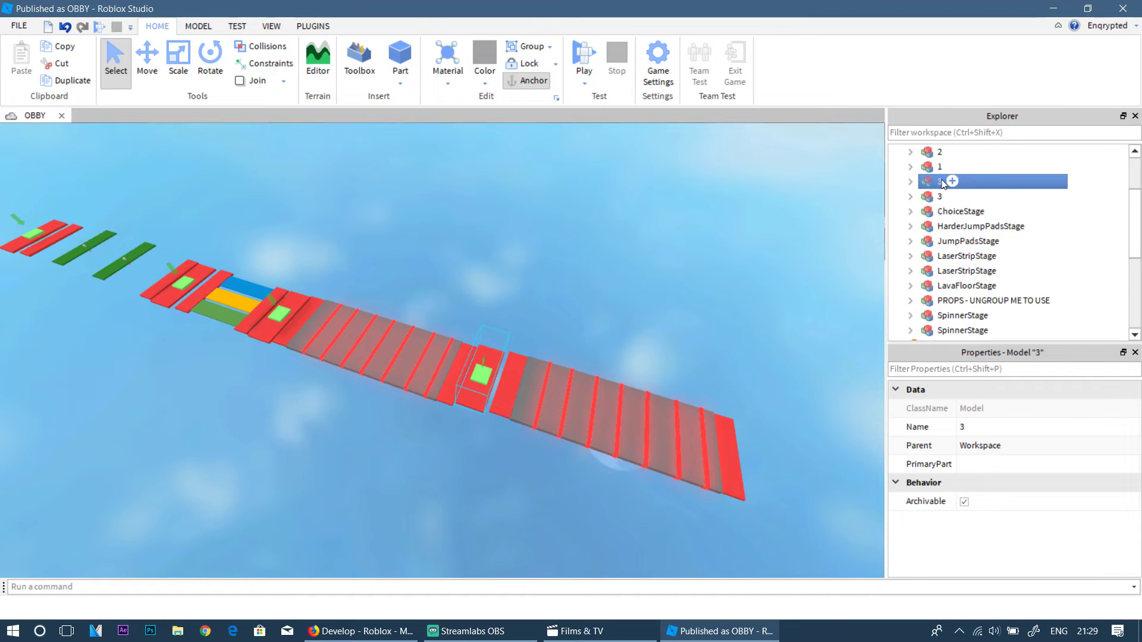
pyautogui.write('4')
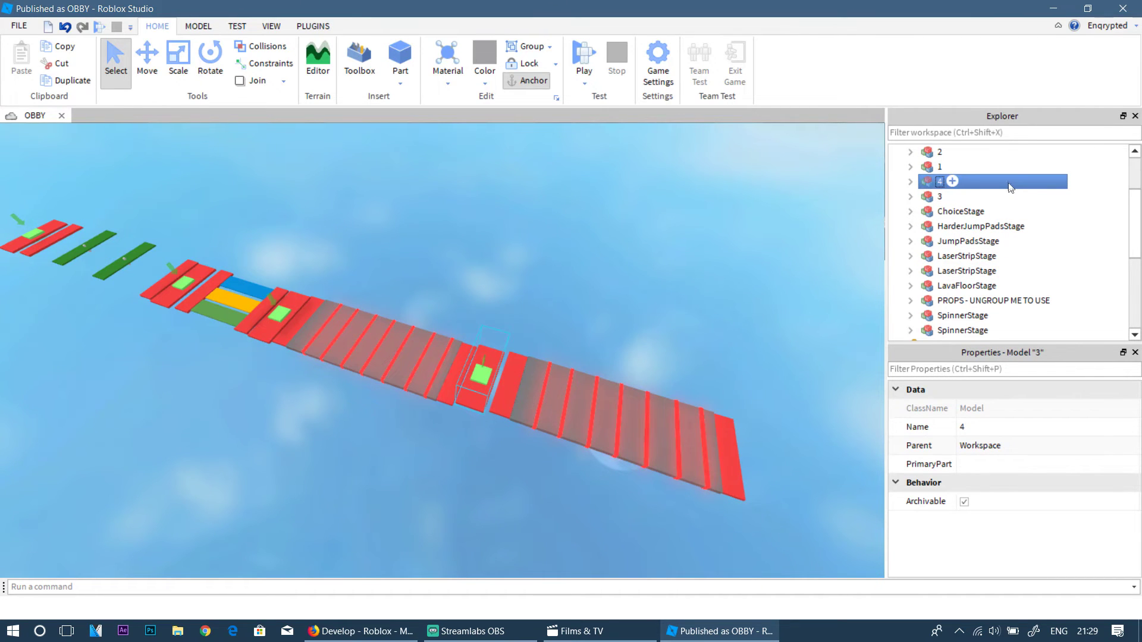
pyautogui.press('Return')
pyautogui.click(546, 293)
pyautogui.moveTo(546, 293)
pyautogui.mouseDown(button='right')
pyautogui.moveTo(536, 288)
pyautogui.moveTo(546, 293)
pyautogui.mouseUp(button='right')
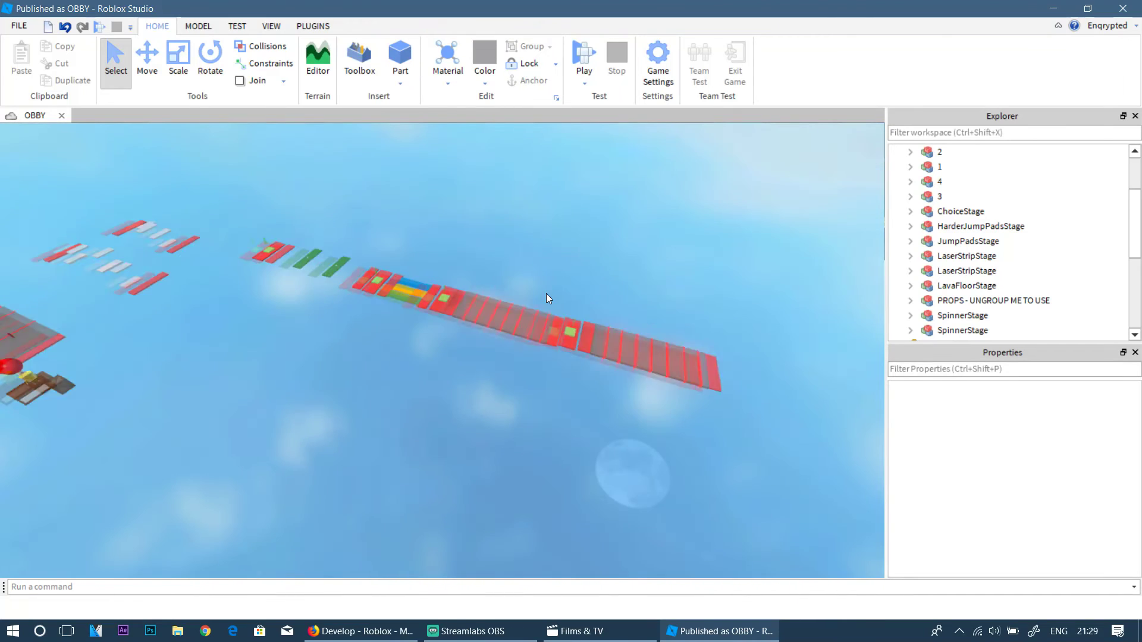
pyautogui.moveTo(546, 294); pyautogui.dragTo(543, 317, button='right')
pyautogui.scroll(2, 501, 347)
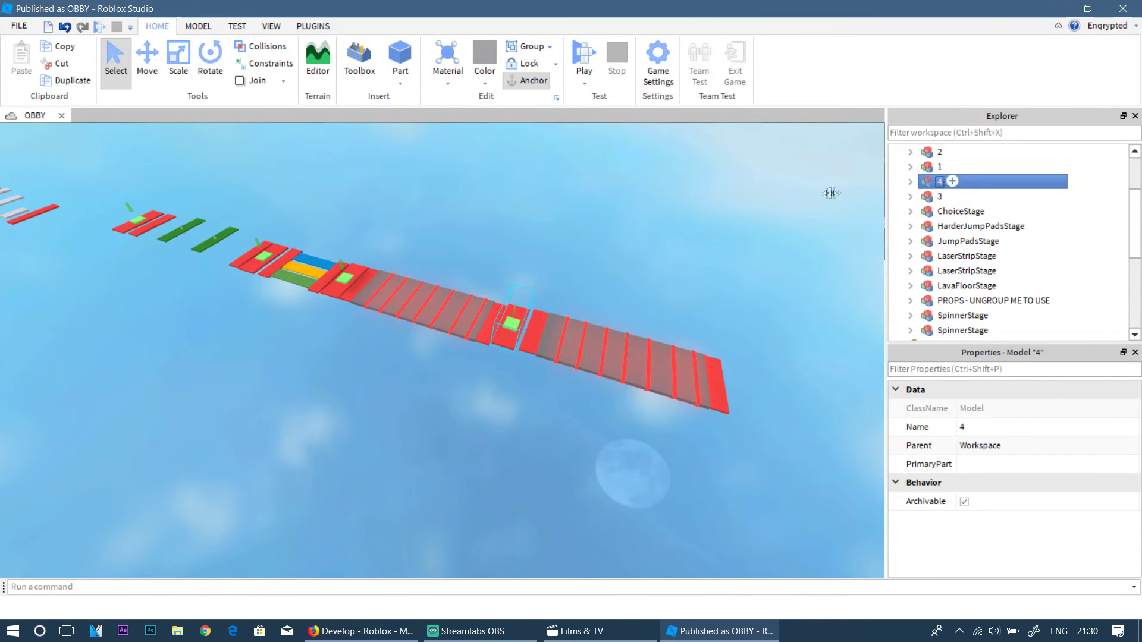
pyautogui.press('F2')
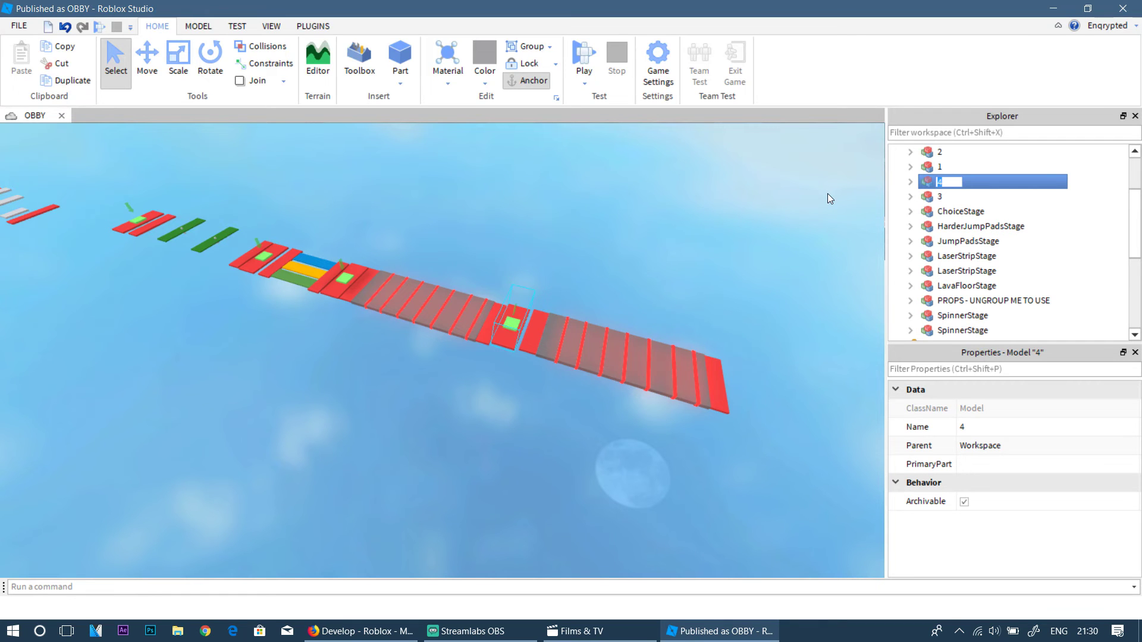
pyautogui.click(727, 229)
pyautogui.moveTo(727, 230); pyautogui.dragTo(727, 229, button='right')
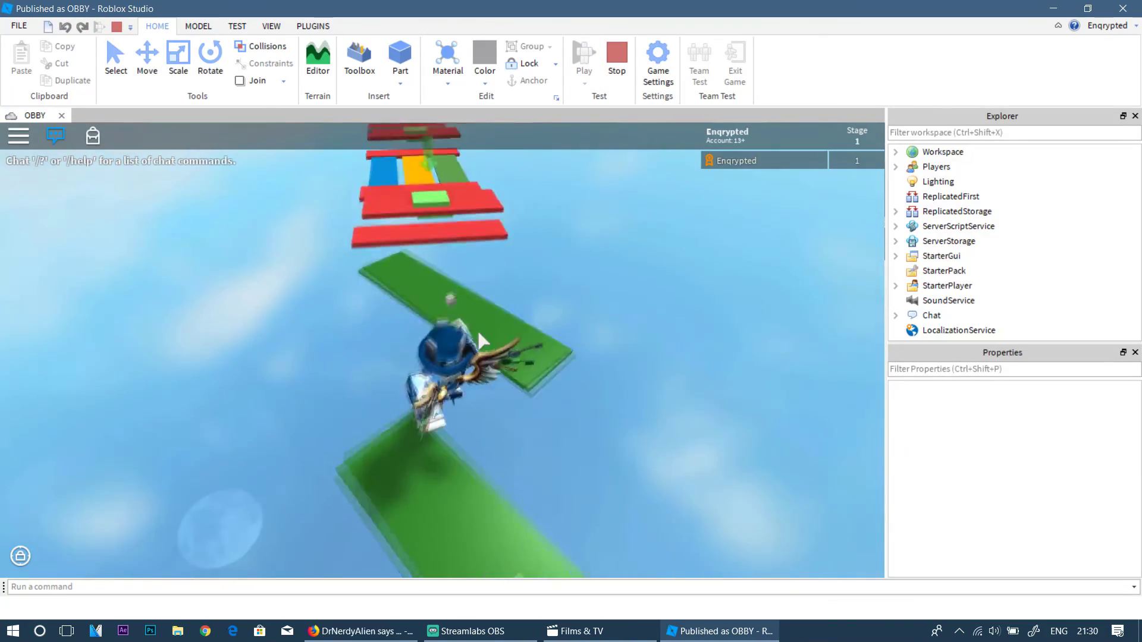
# - Run the avatar over the coloured bridge and laser strips to checkpoint 4 and beyond
pyautogui.press('w')
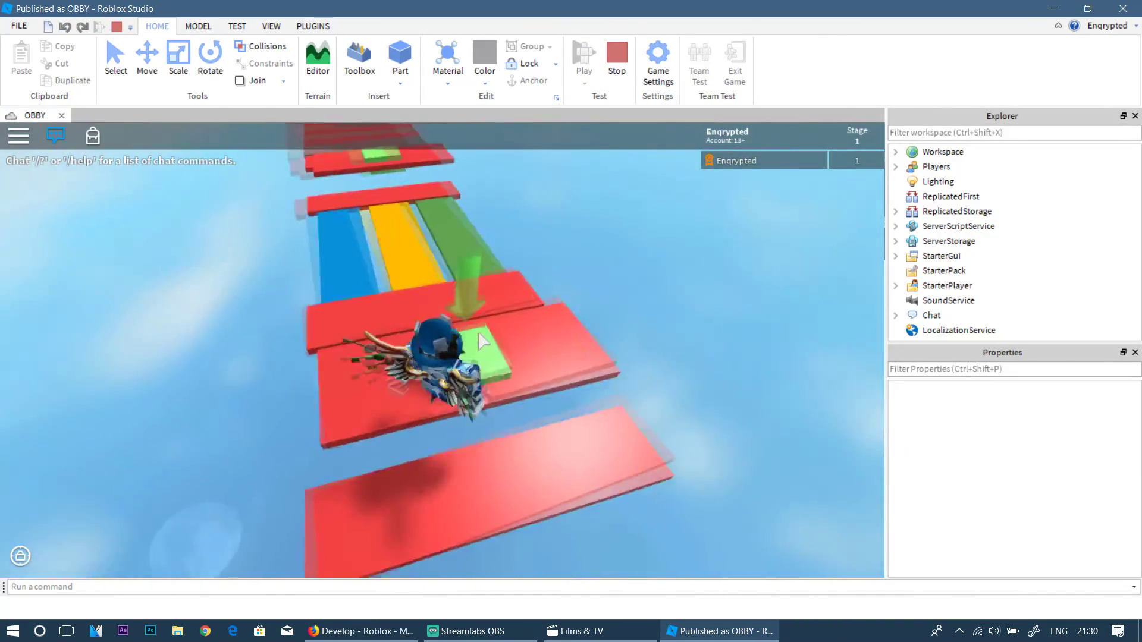
pyautogui.press('w')
pyautogui.press('space')
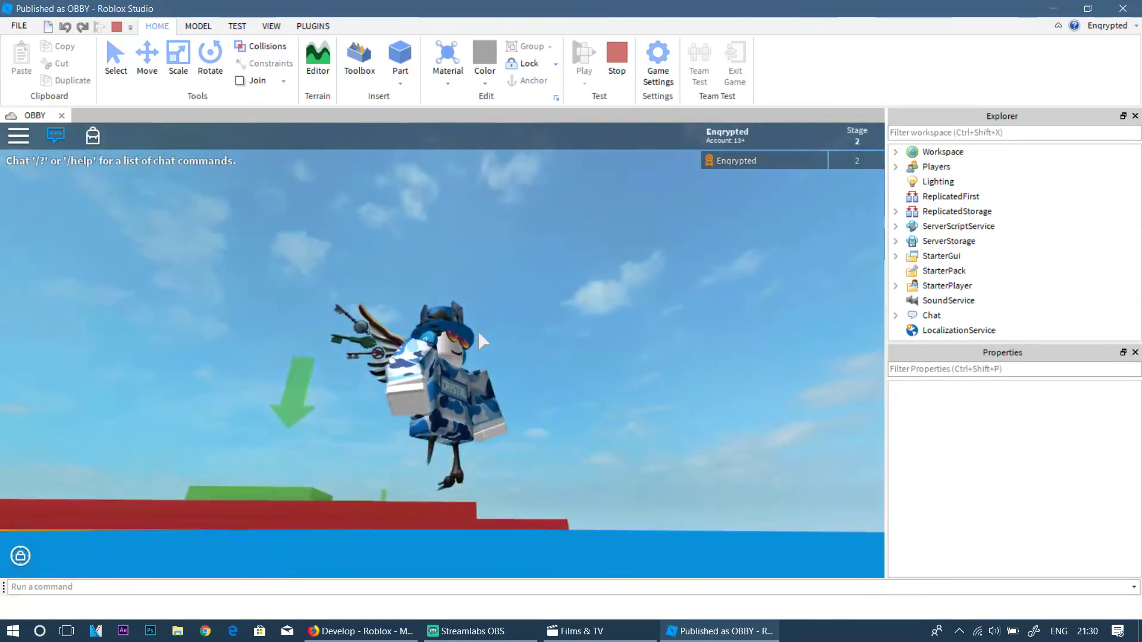
pyautogui.press('w')
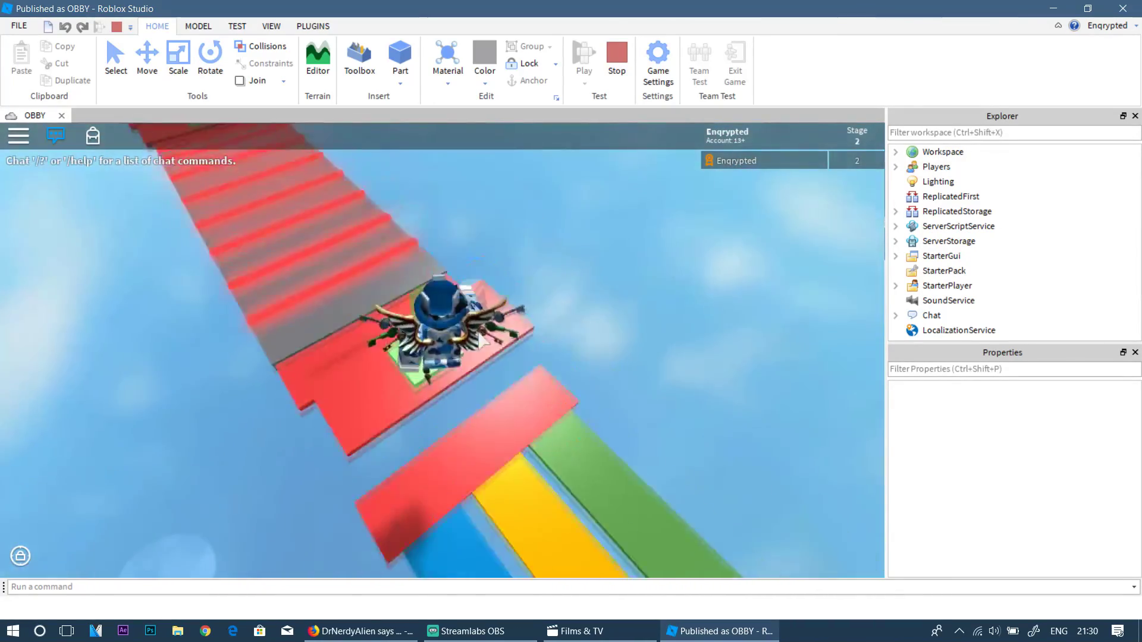
pyautogui.press('w')
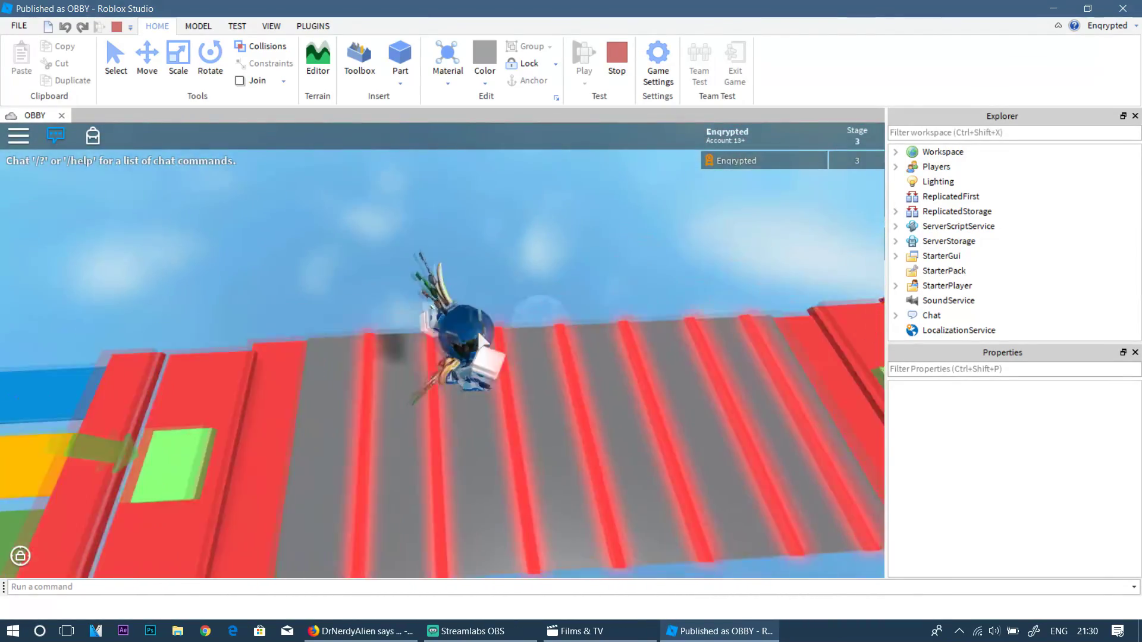
pyautogui.press('w')
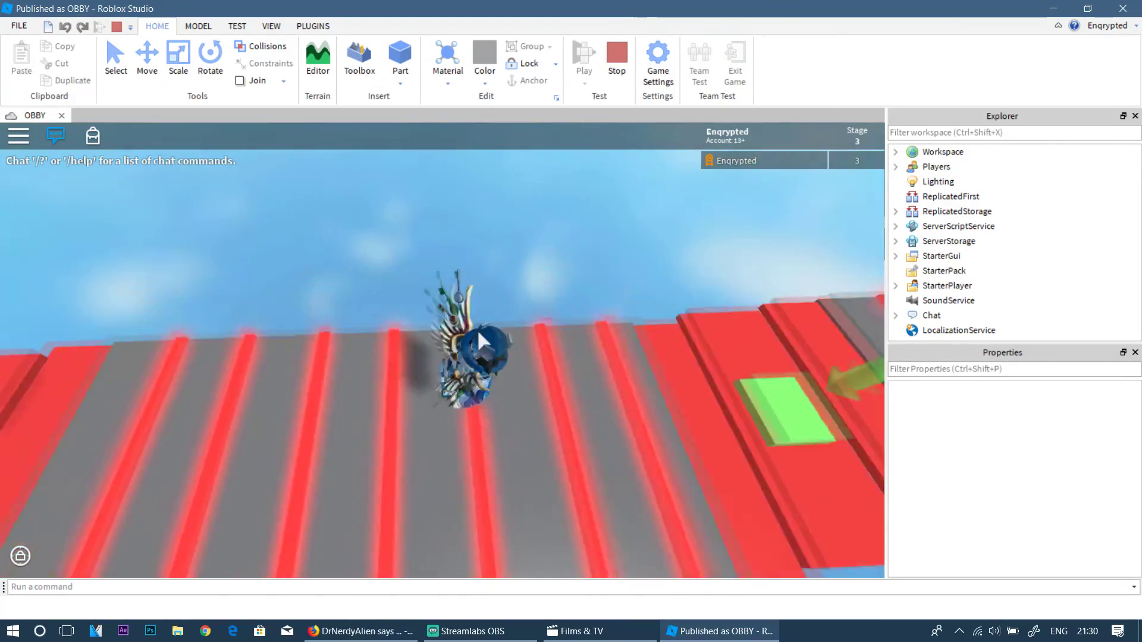
pyautogui.press('w')
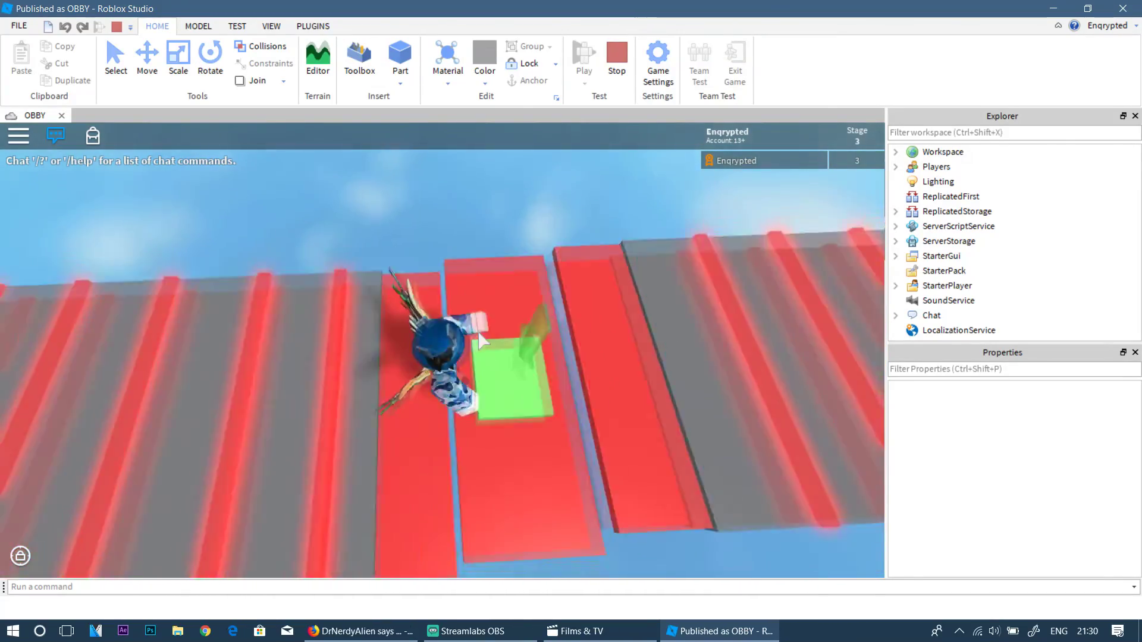
pyautogui.press('w')
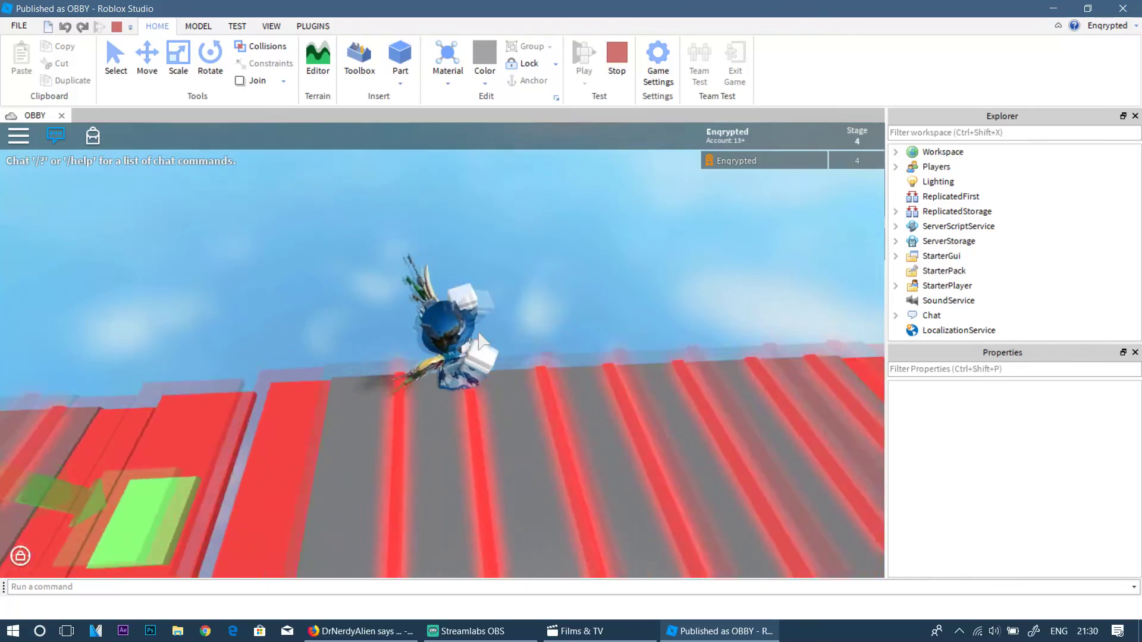
pyautogui.press('w')
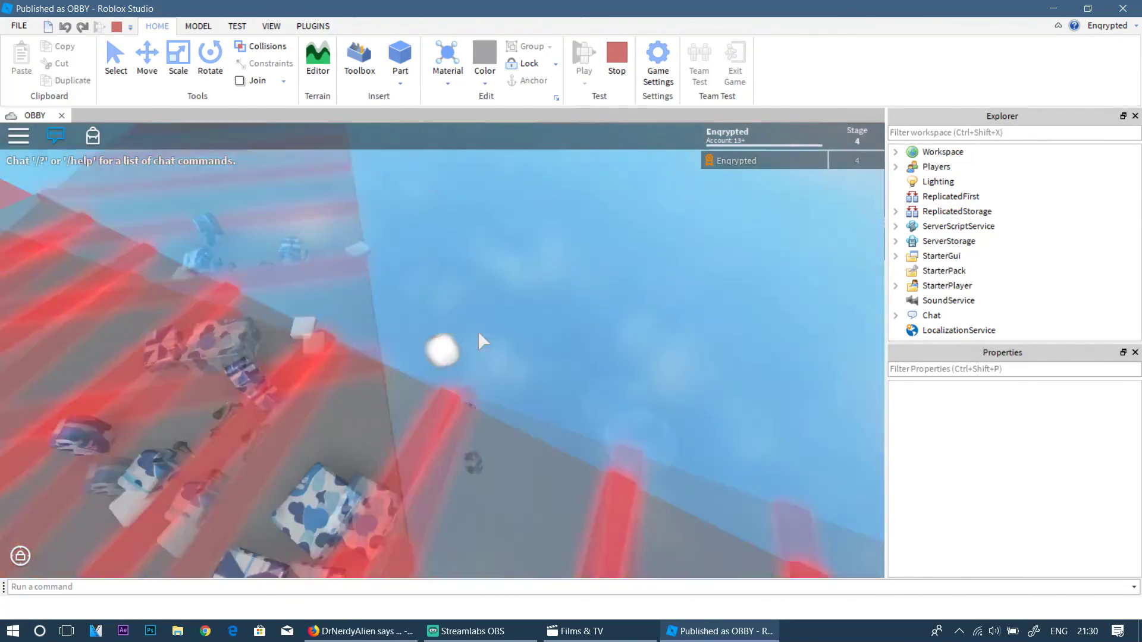